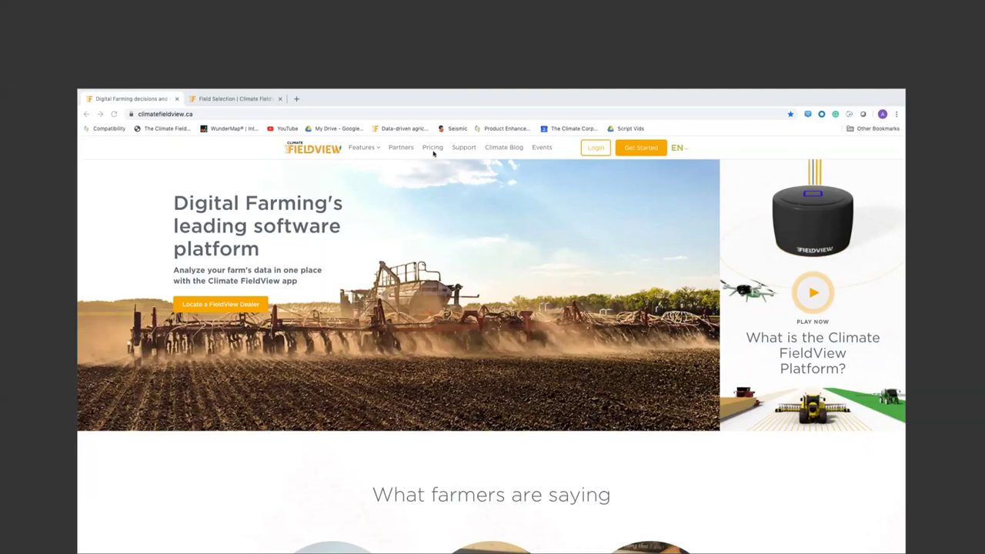
Step: Open the FieldView Pricing page and scroll past the plan cards to the Number of Acres calculator
left_click(433, 151)
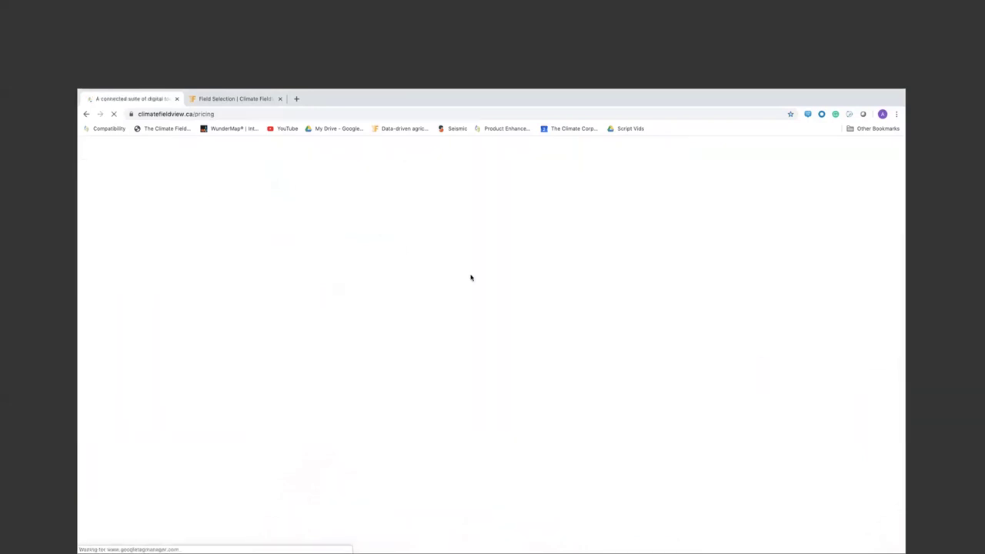
scroll(473, 300, "down", 2)
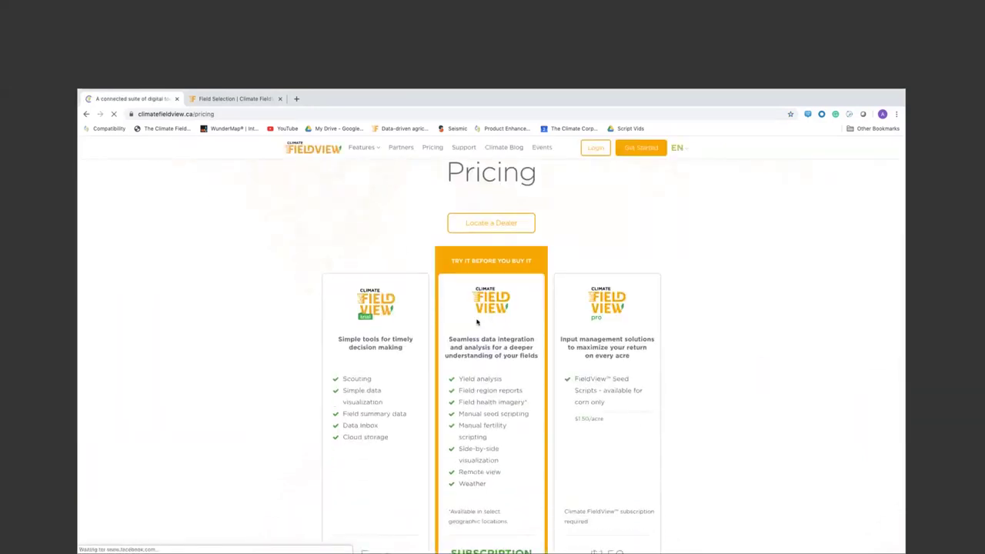
scroll(477, 322, "down", 2)
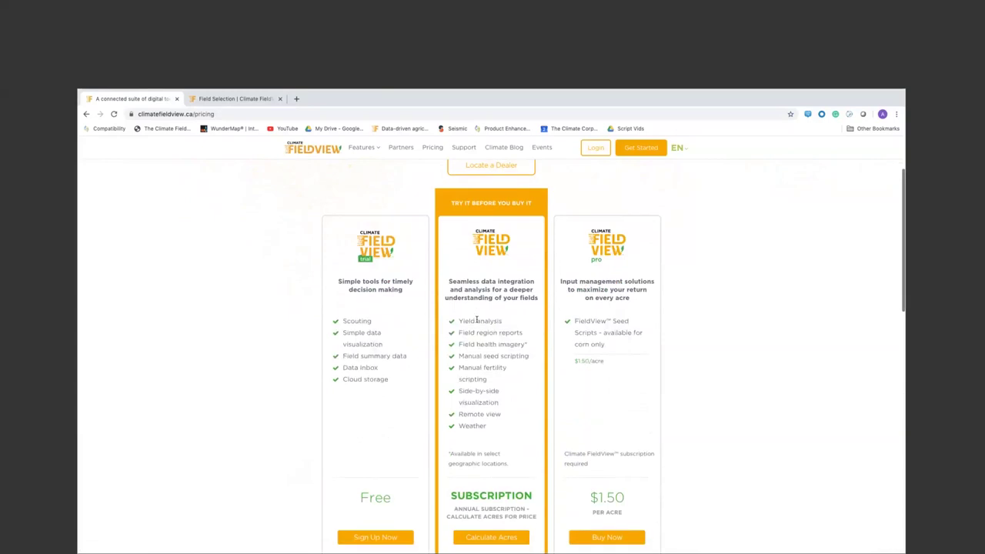
scroll(477, 318, "down", 1)
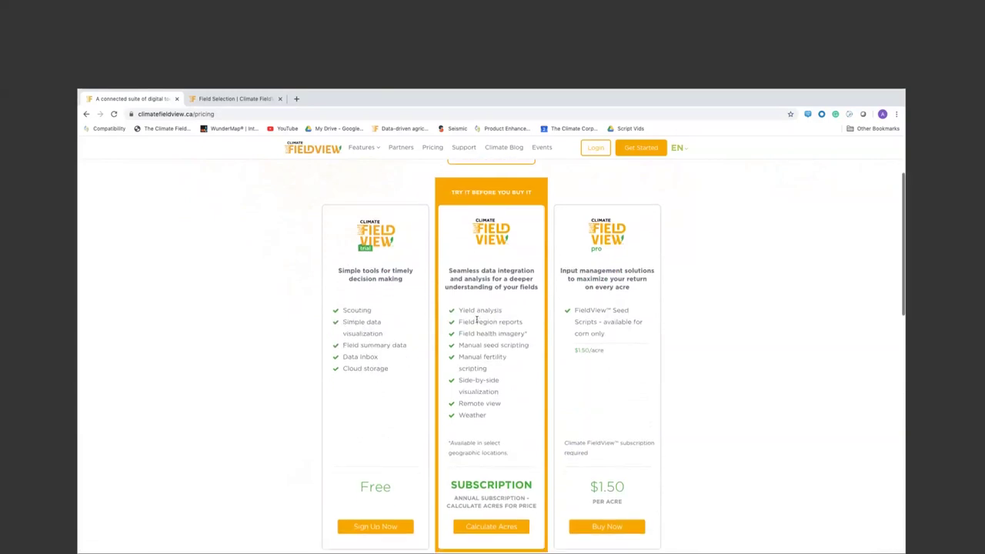
scroll(477, 319, "down", 2)
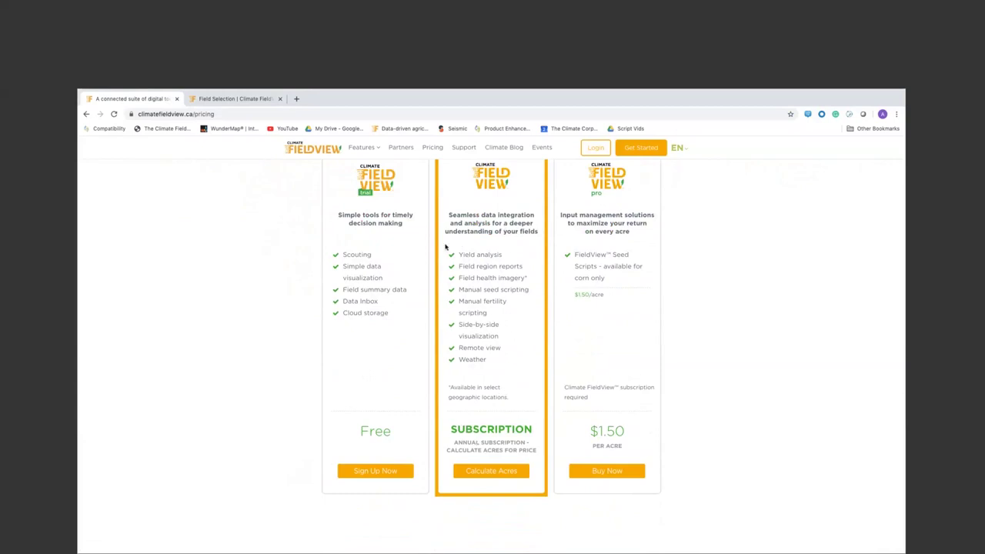
scroll(438, 344, "down", 4)
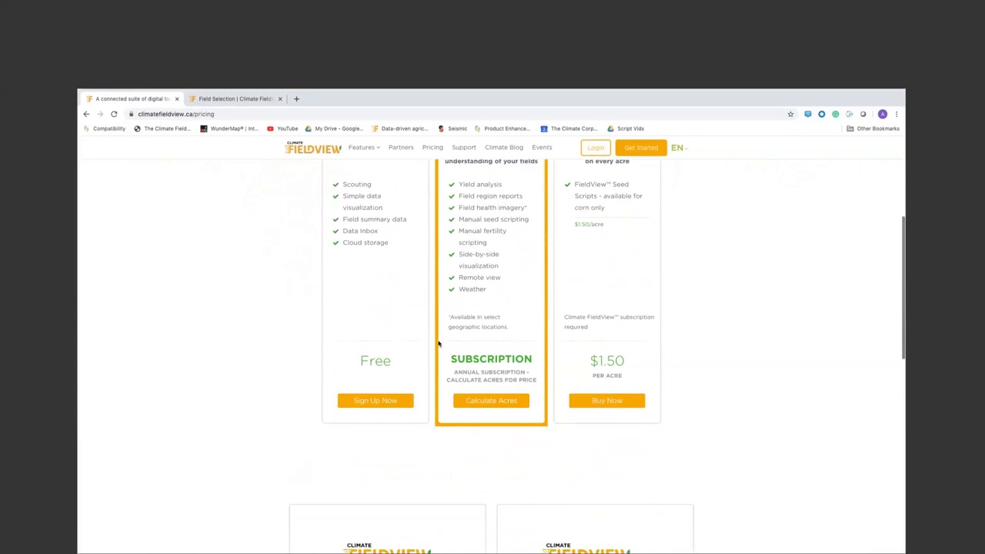
scroll(439, 344, "down", 4)
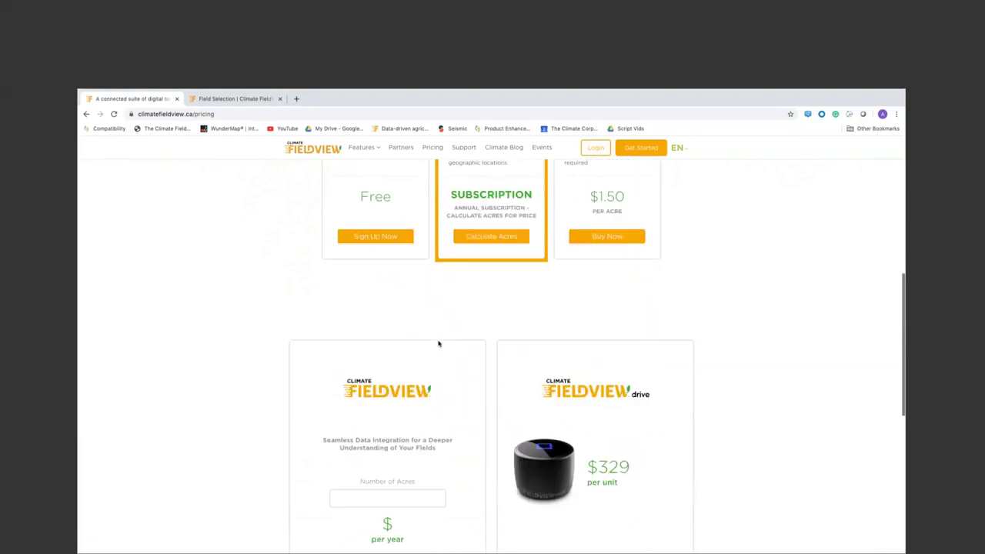
scroll(439, 344, "down", 5)
left_click(403, 354)
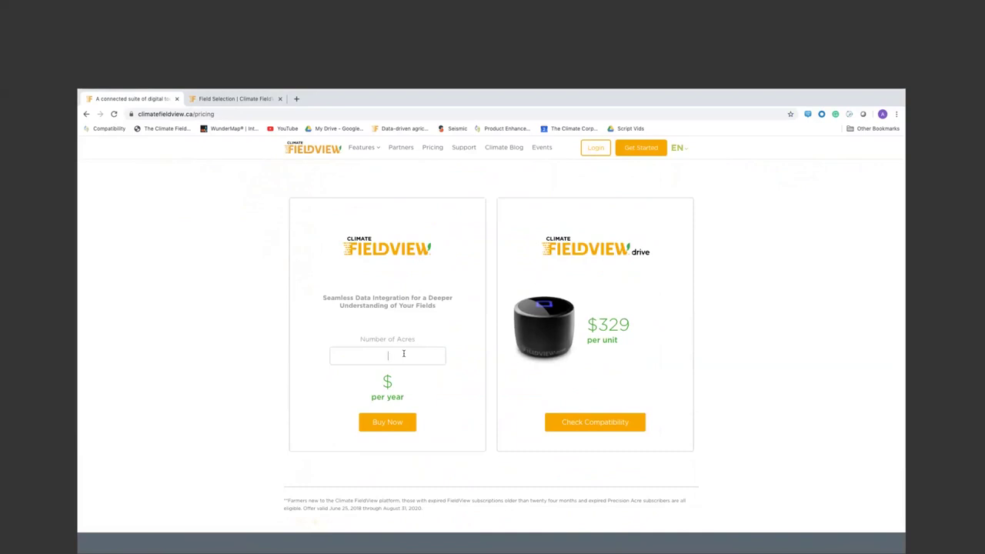
type("1000")
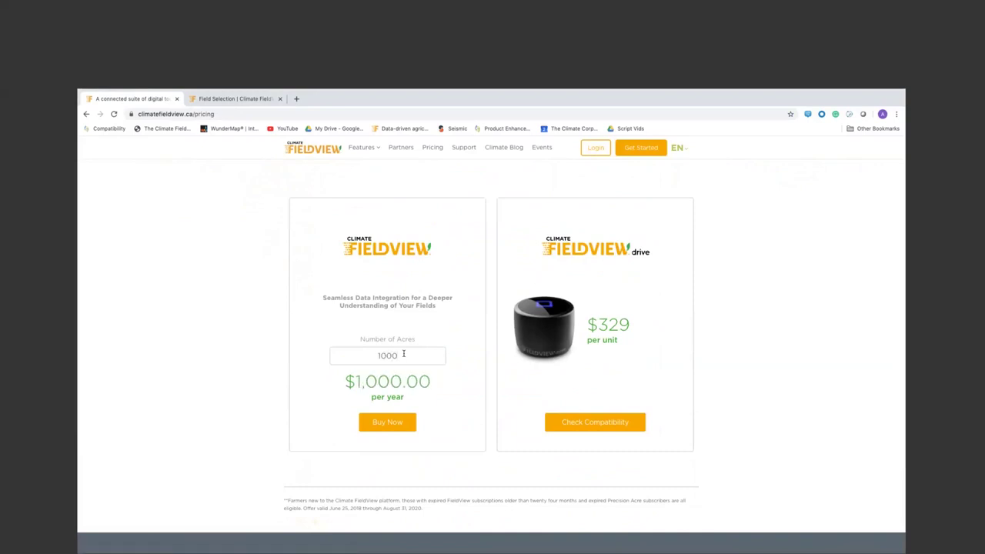
type("00")
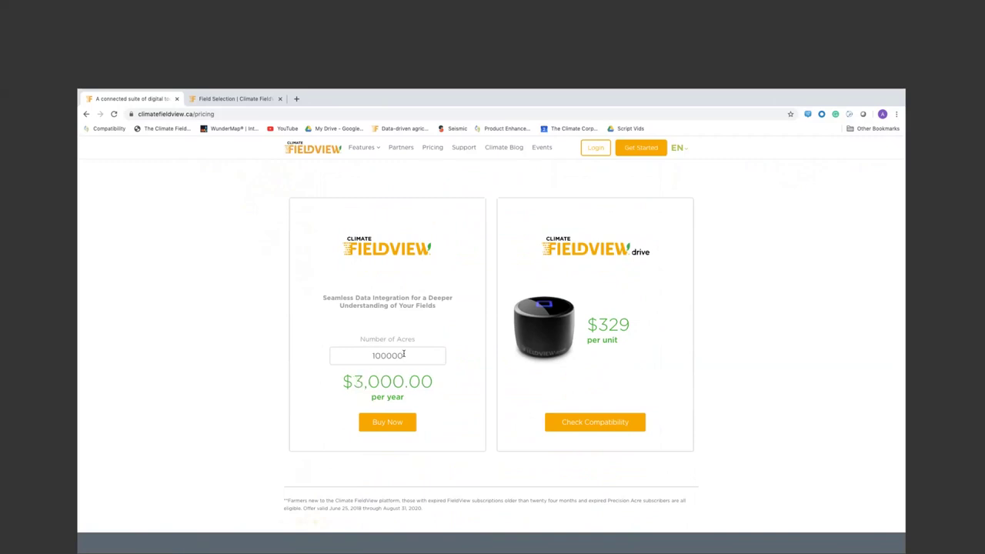
key("BackSpace")
key("BackSpace")
key("BackSpace")
key("BackSpace")
key("BackSpace")
key("BackSpace")
type("2500")
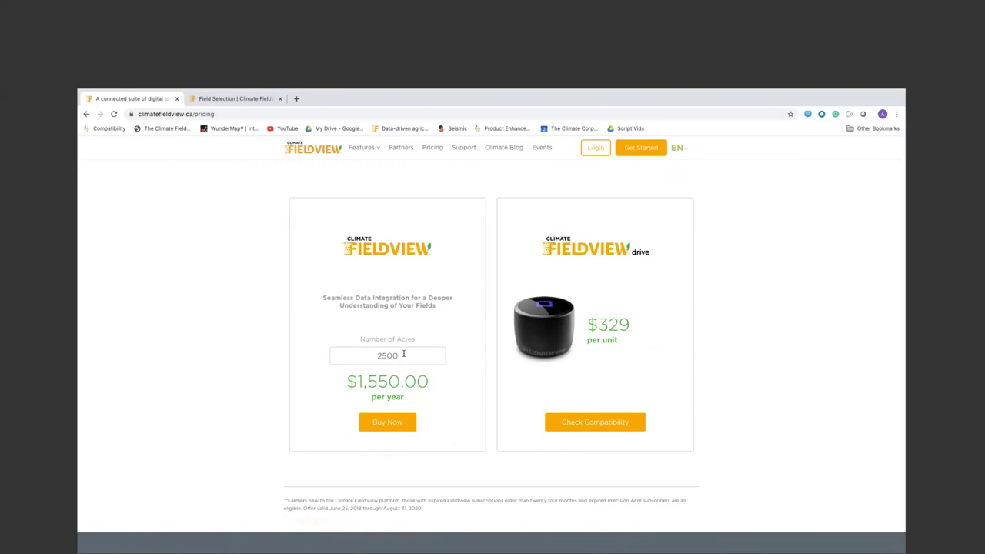
type("0")
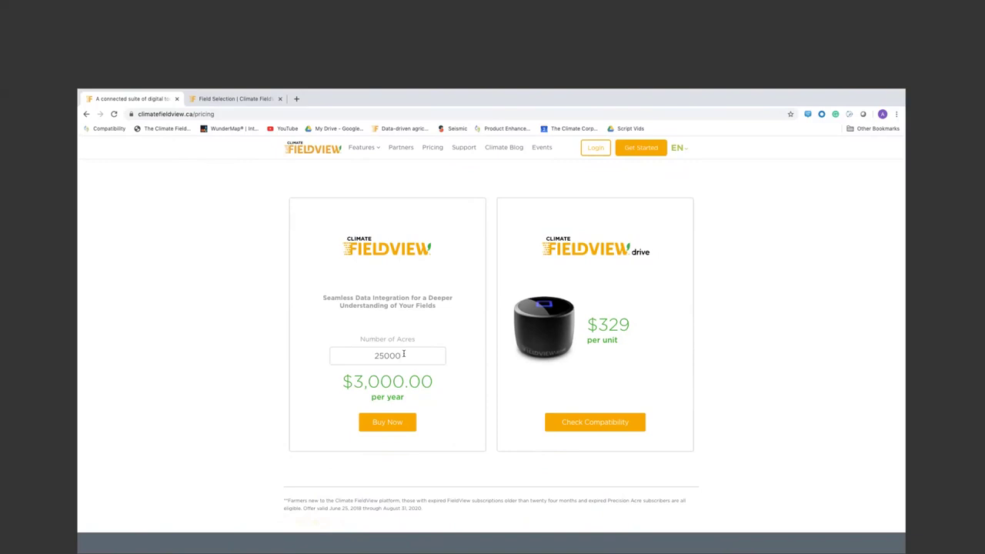
key("BackSpace")
key("BackSpace")
key("BackSpace")
key("BackSpace")
key("BackSpace")
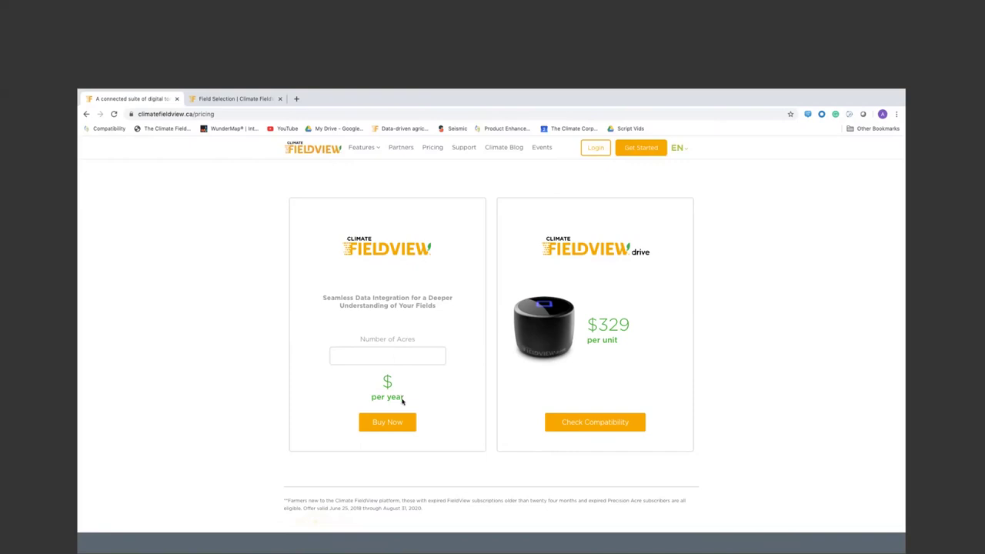
scroll(539, 413, "up", 1)
scroll(538, 412, "up", 5)
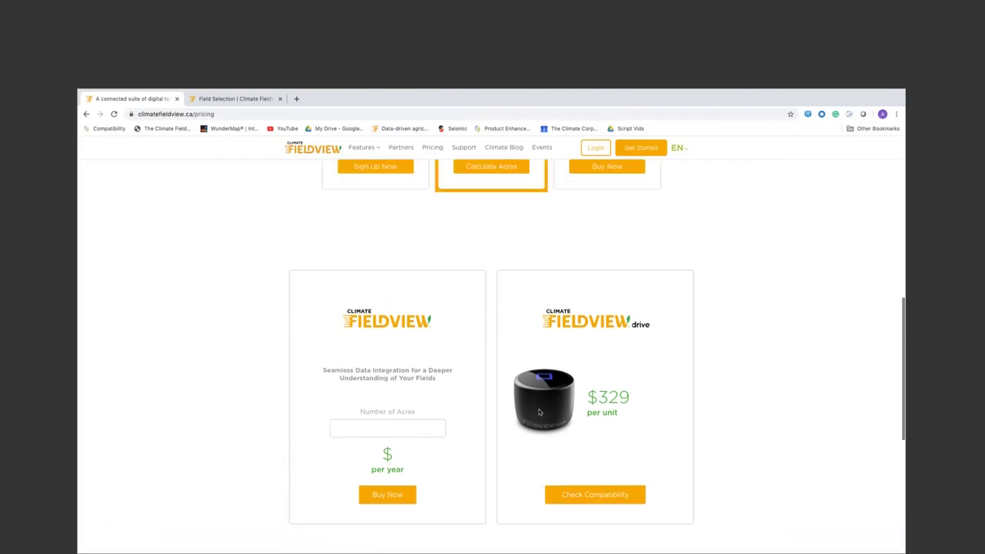
scroll(539, 413, "up", 5)
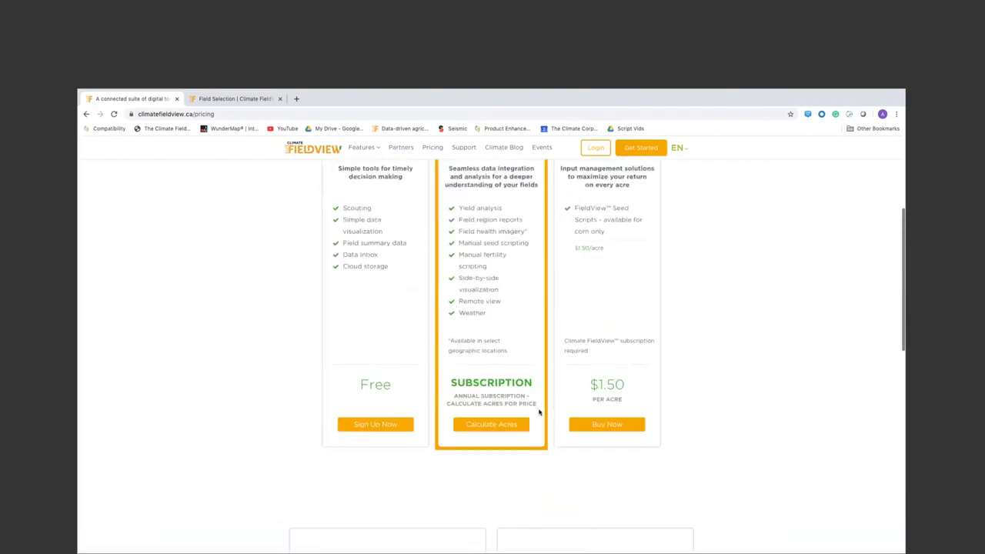
scroll(538, 413, "up", 2)
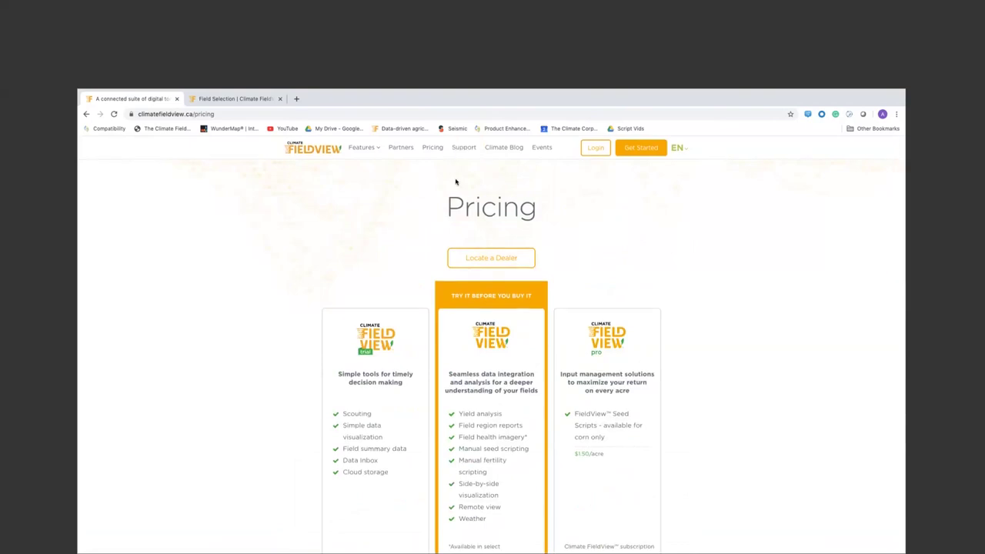
left_click(460, 153)
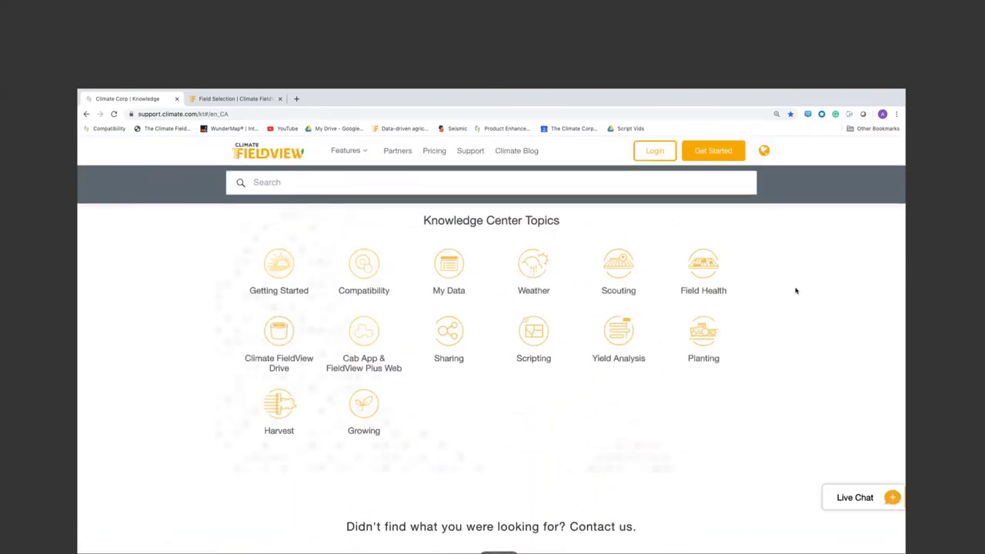
Step: Scroll through the Knowledge Center topic grid down to the email and phone contact section, then back up
scroll(796, 290, "down", 3)
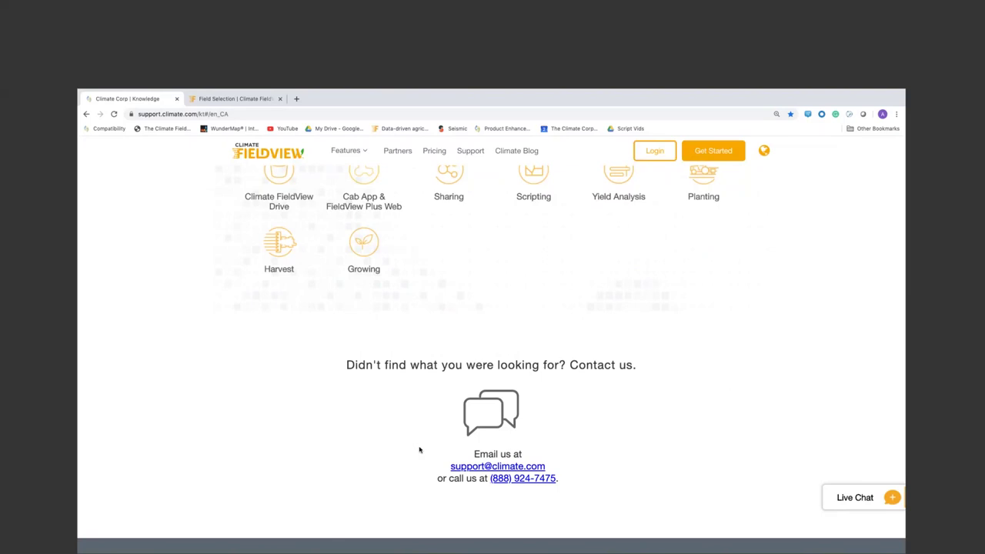
scroll(419, 450, "down", 1)
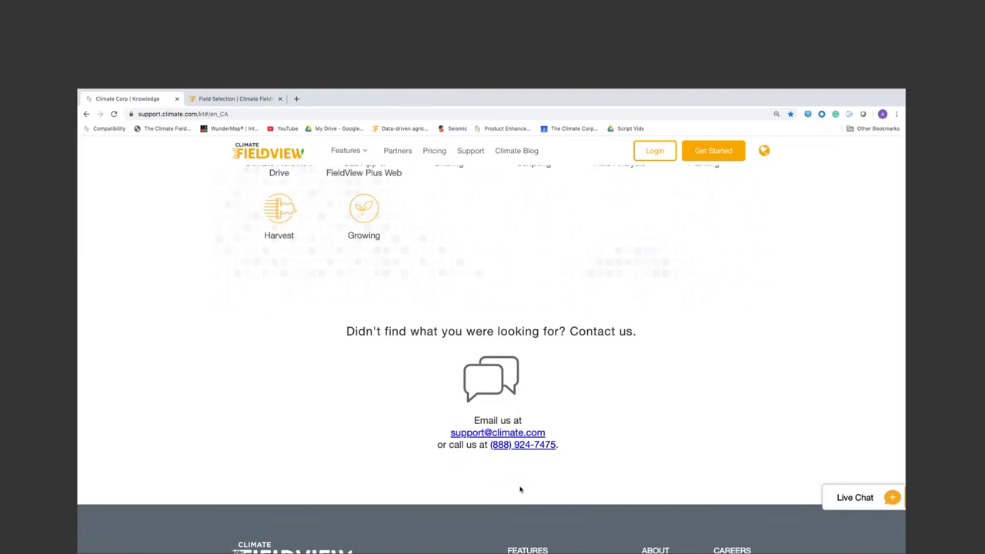
scroll(520, 490, "up", 1)
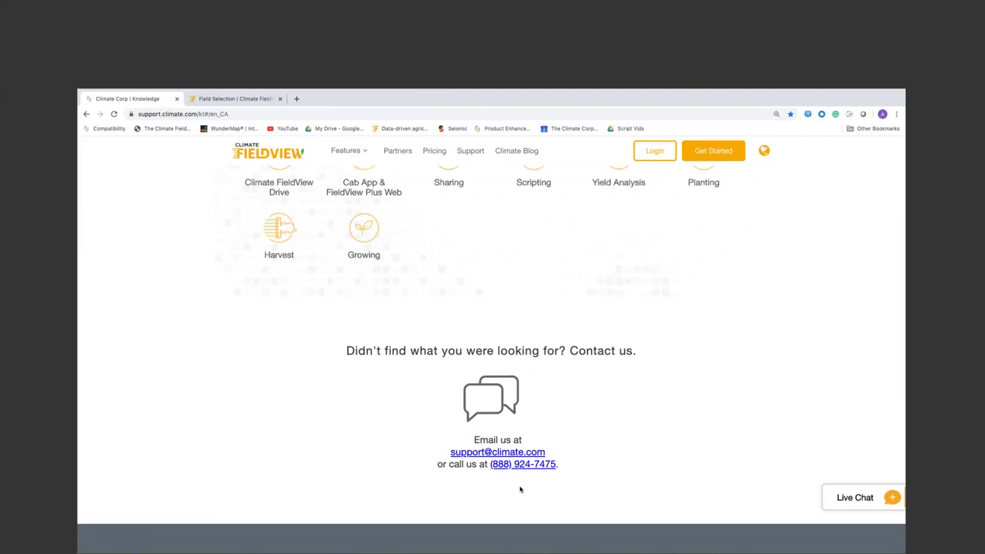
scroll(519, 489, "up", 1)
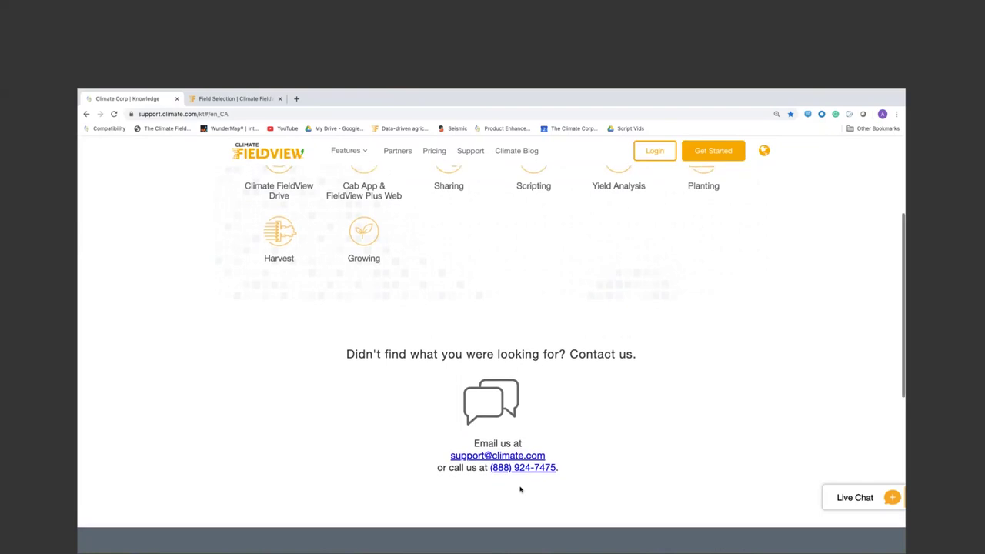
scroll(519, 489, "up", 5)
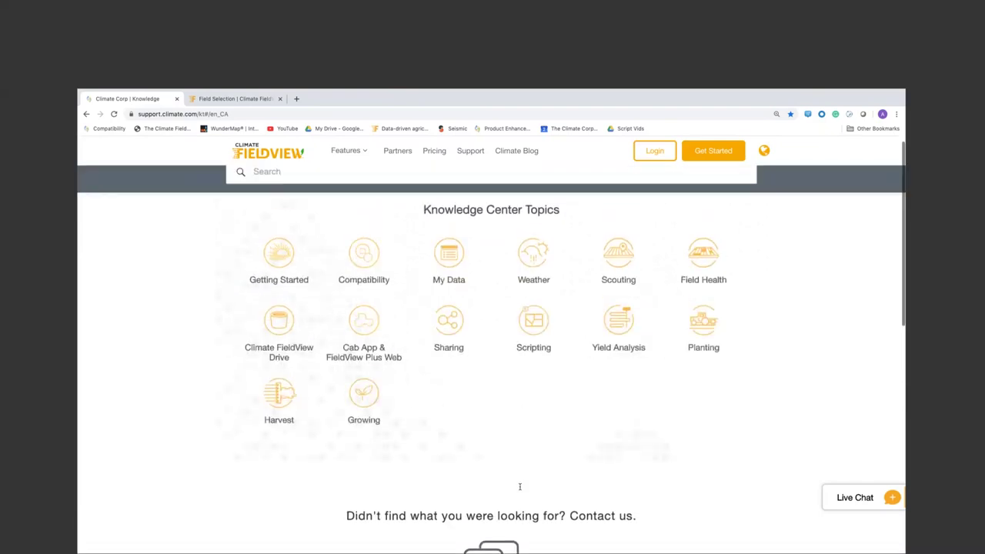
scroll(520, 487, "down", 1)
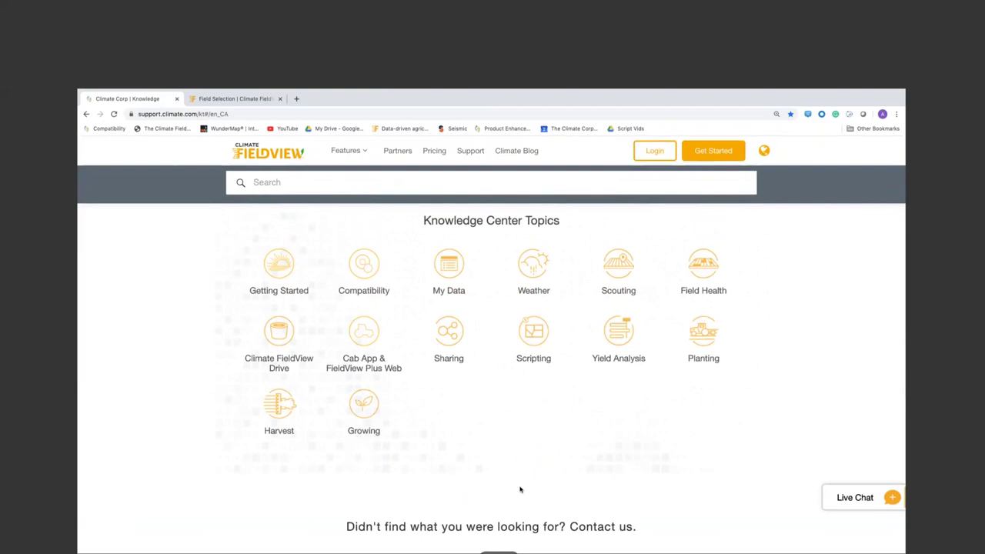
Step: Search the Knowledge Center for 'ipad' and open the iPad Device Recommendations article
left_click(437, 186)
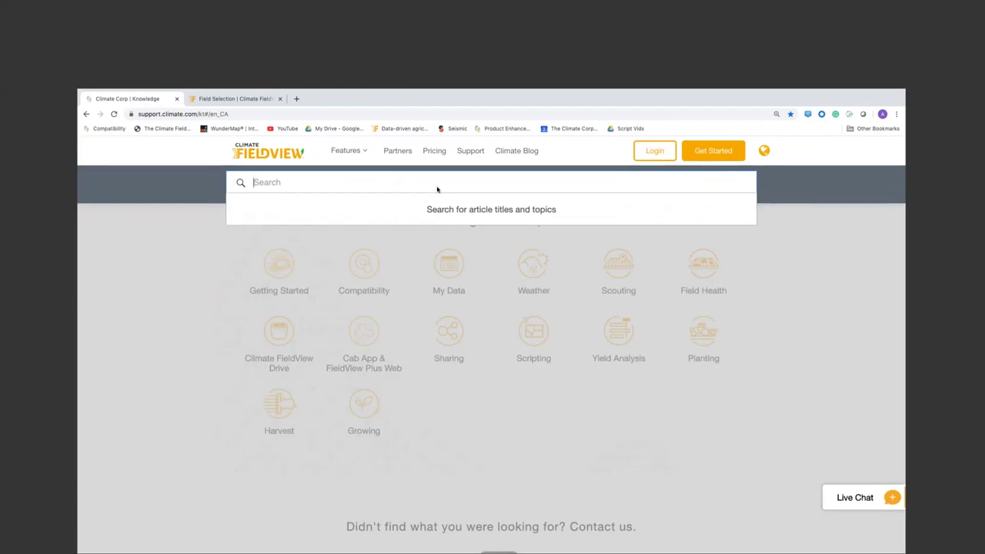
type("ipad")
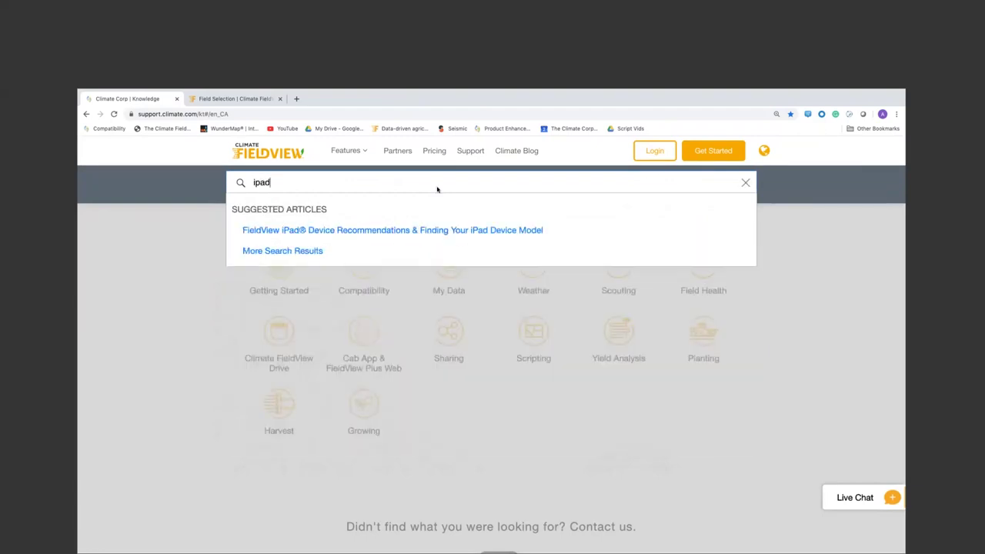
key("Return")
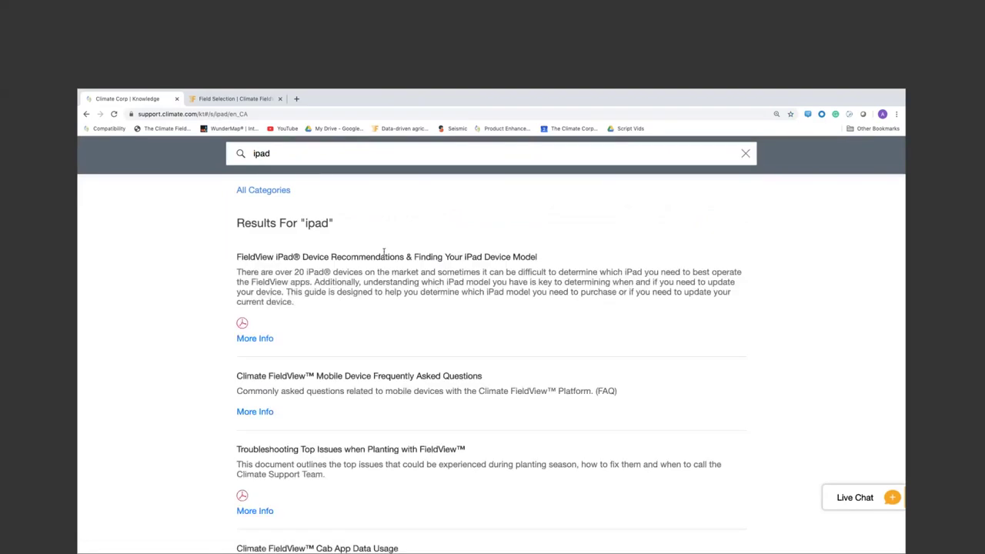
left_click(254, 339)
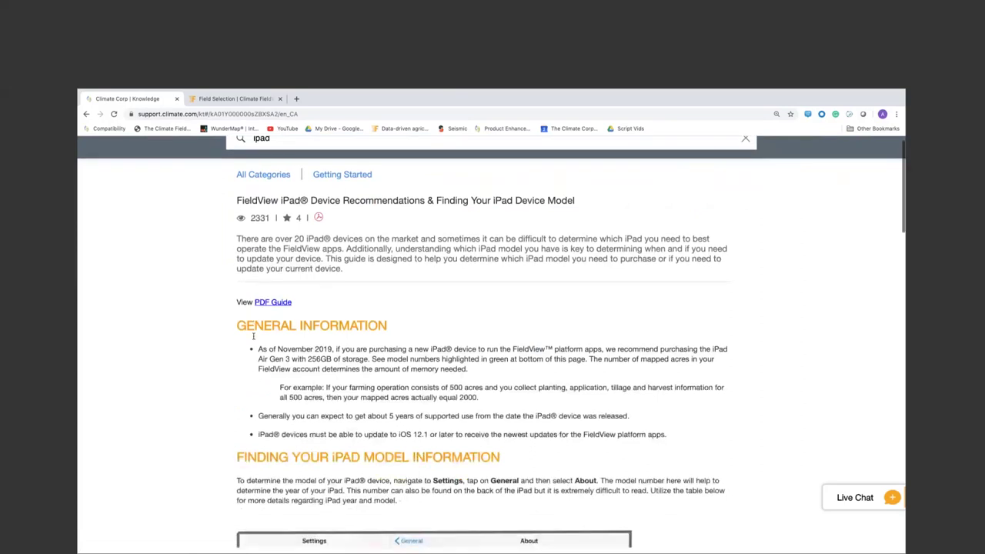
Step: Scroll down through the iPad model compatibility table, then back up to General Information
scroll(254, 339, "down", 1)
scroll(254, 339, "down", 2)
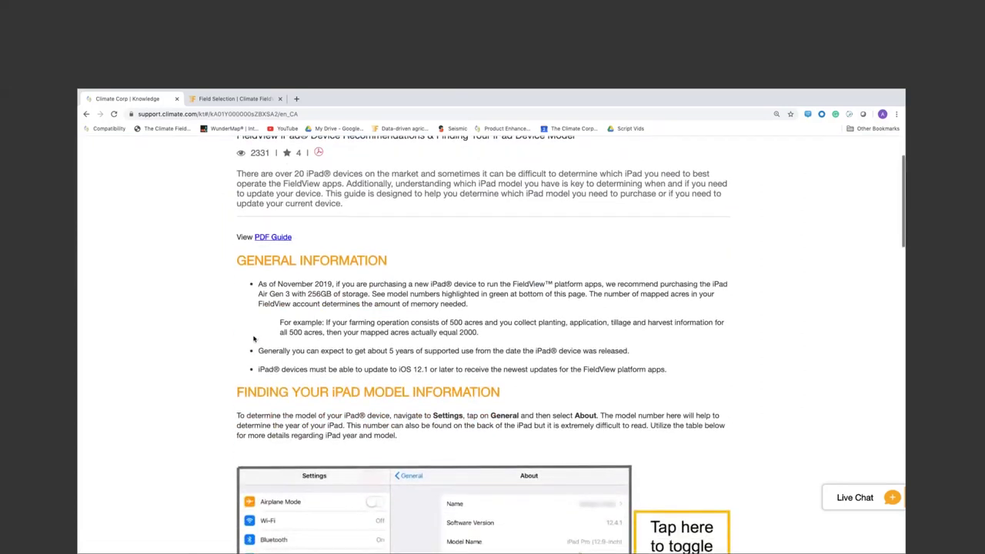
scroll(254, 338, "down", 3)
scroll(254, 339, "down", 10)
scroll(254, 339, "down", 3)
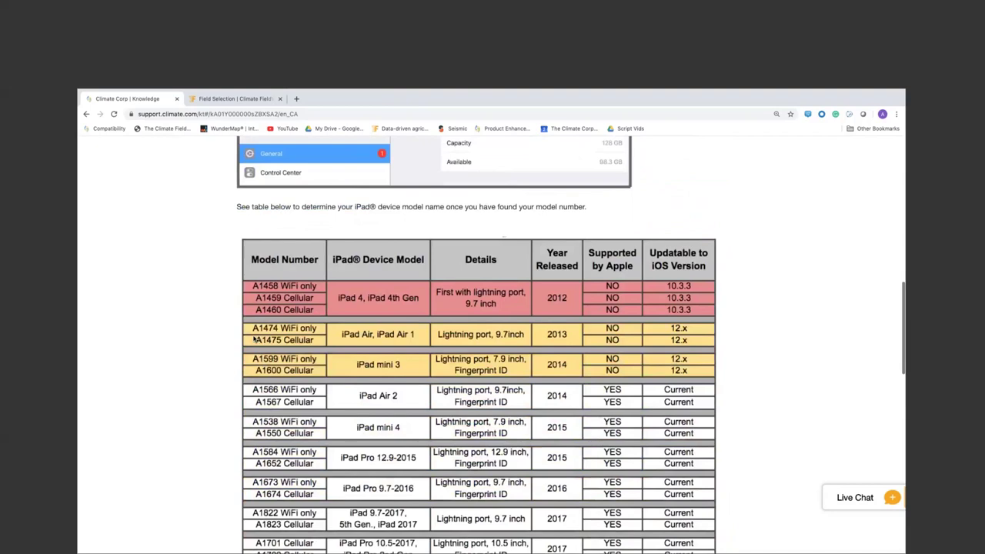
scroll(254, 339, "down", 2)
scroll(254, 339, "down", 1)
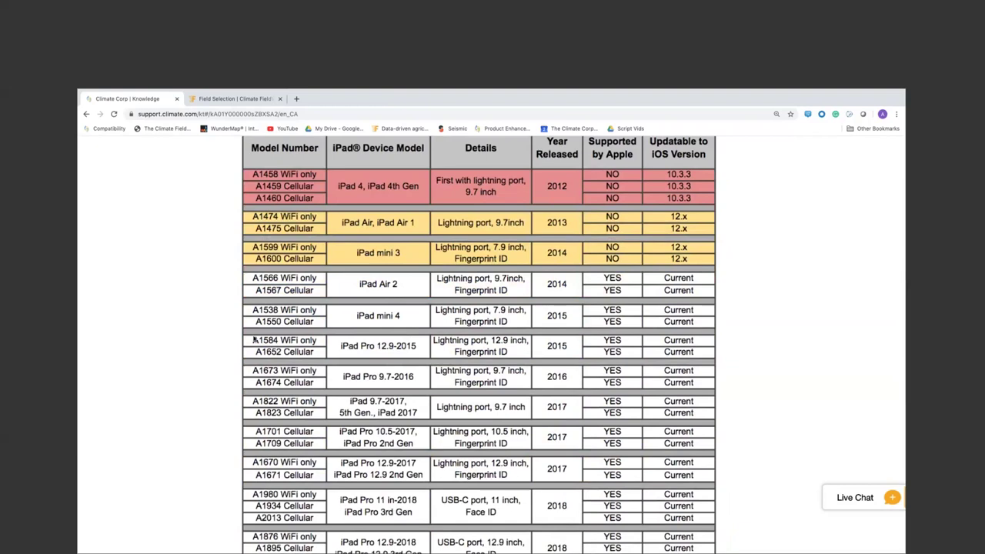
scroll(254, 338, "down", 4)
scroll(254, 339, "down", 3)
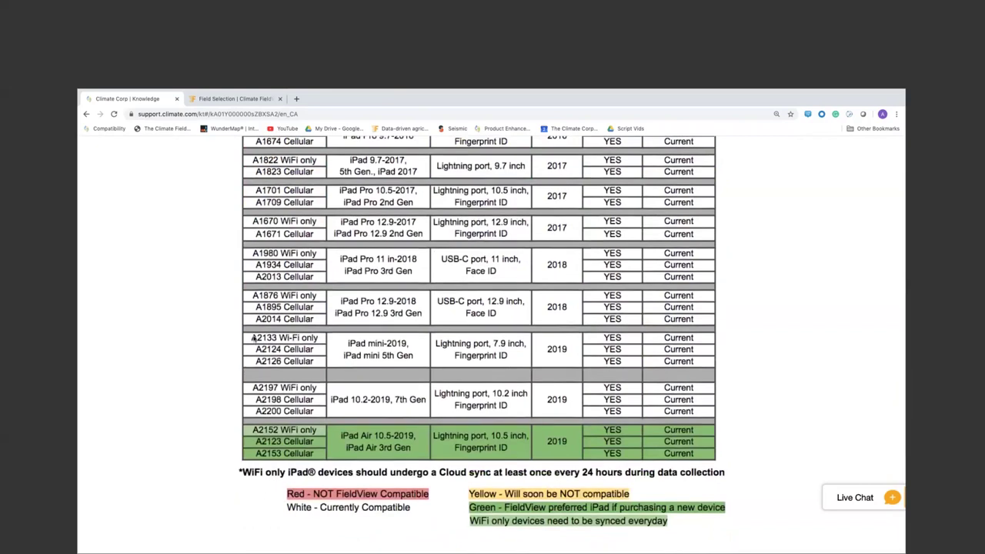
scroll(253, 338, "up", 4)
scroll(253, 338, "up", 2)
scroll(253, 338, "up", 2)
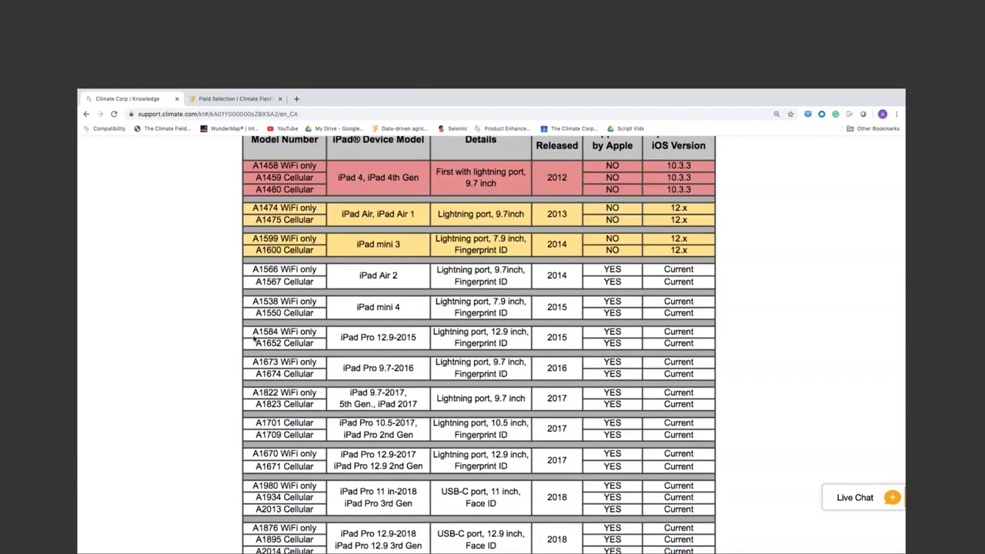
scroll(254, 339, "up", 15)
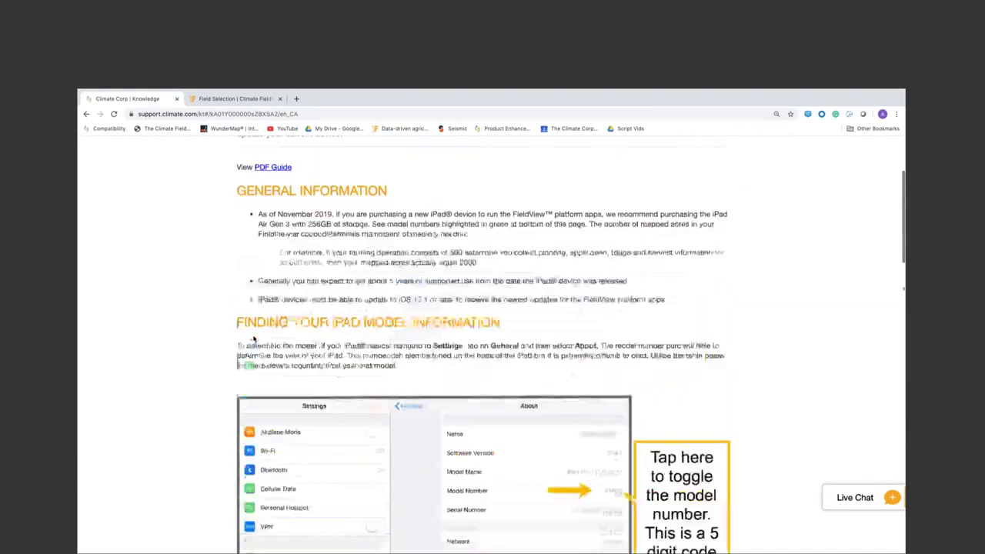
Step: Go back three pages in the browser to return to the FieldView Pricing page
left_click(87, 114)
left_click(86, 114)
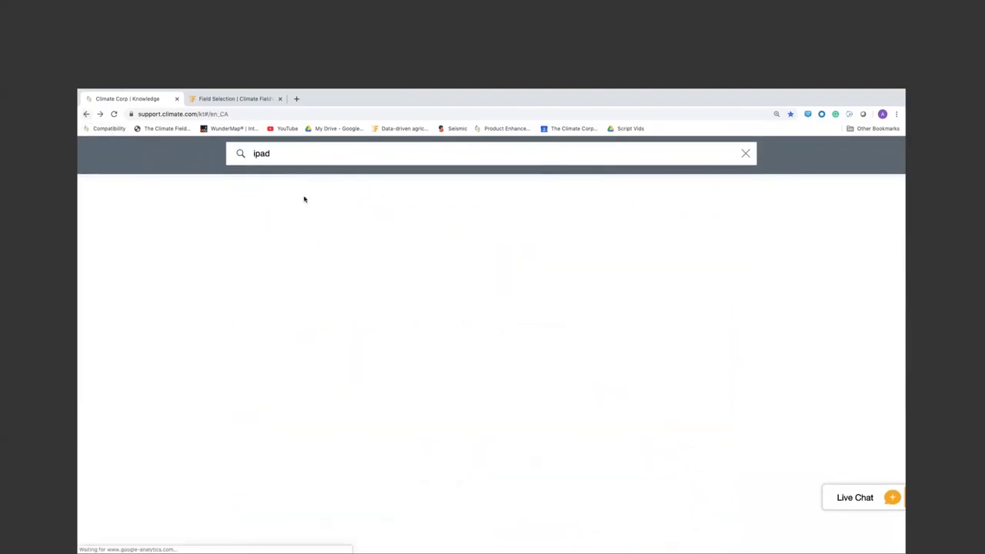
left_click(87, 114)
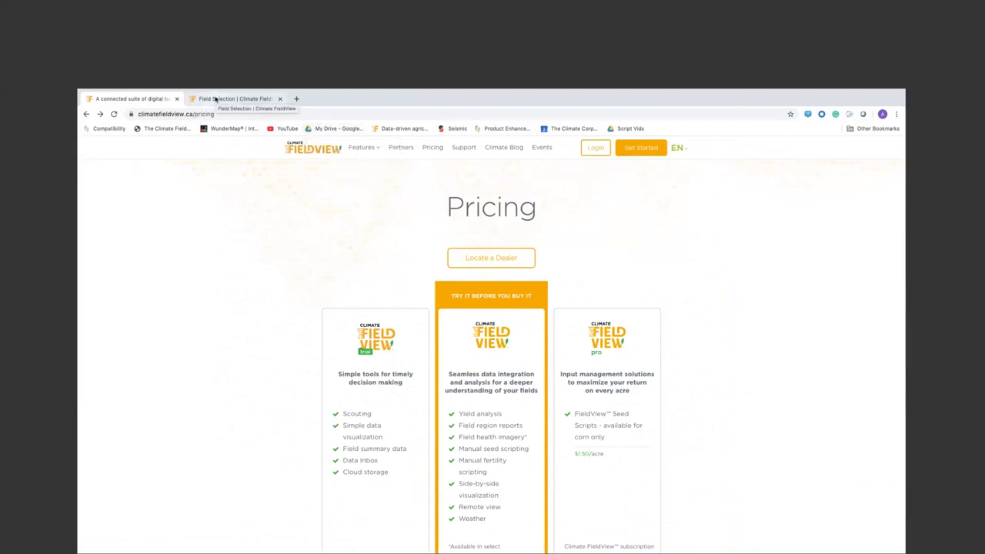
Step: Switch to the Field Selection map, zoom the page to 110%, and start adding a new field
left_click(216, 100)
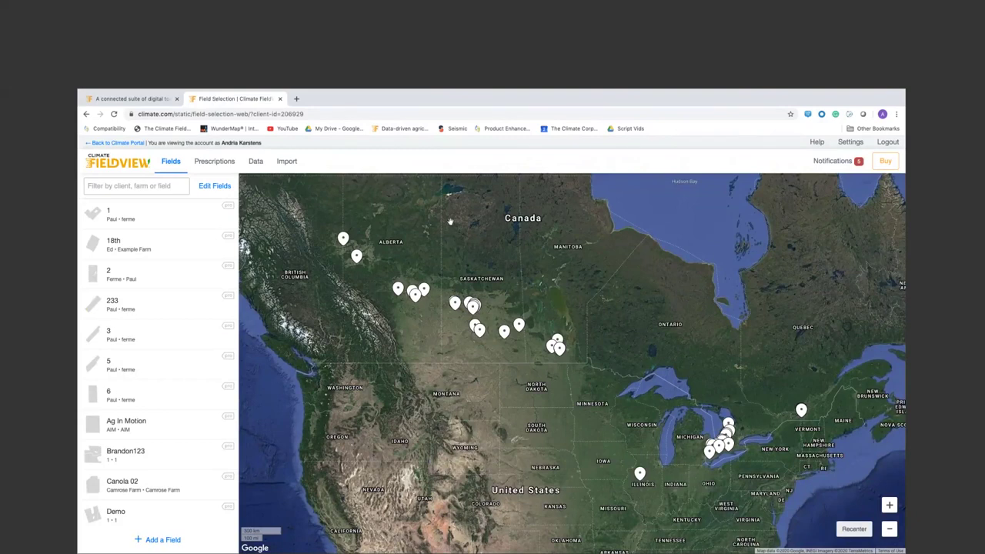
key("ctrl+plus")
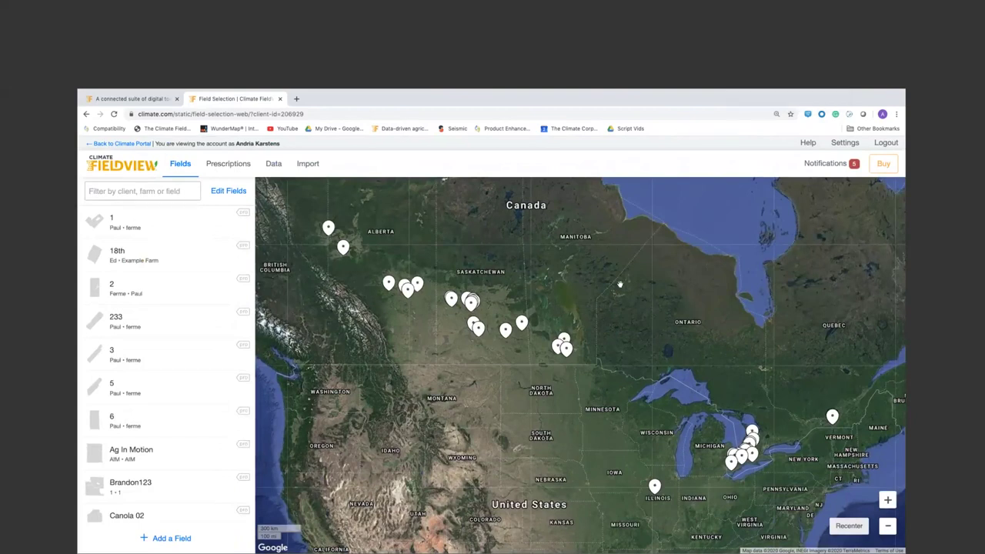
left_click_drag(520, 287, 518, 338)
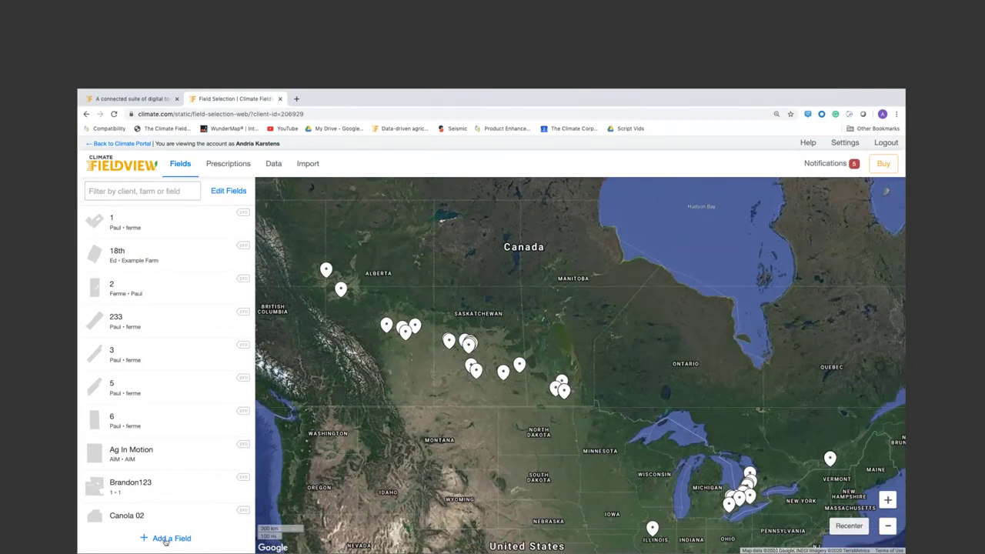
left_click(164, 539)
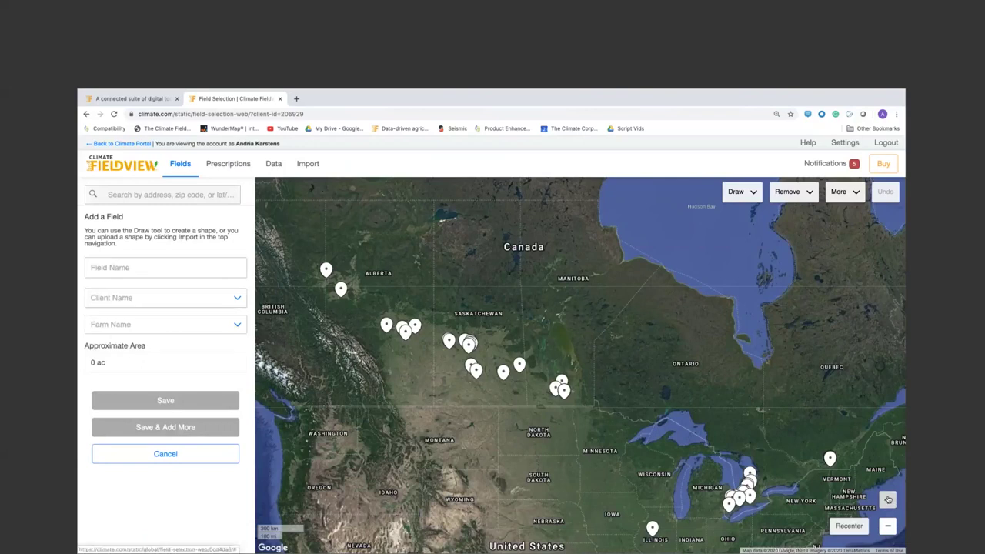
Step: Zoom and pan the satellite map in on the Saskatoon and Langham area until individual fields show
left_click(888, 500)
left_click_drag(485, 336, 526, 352)
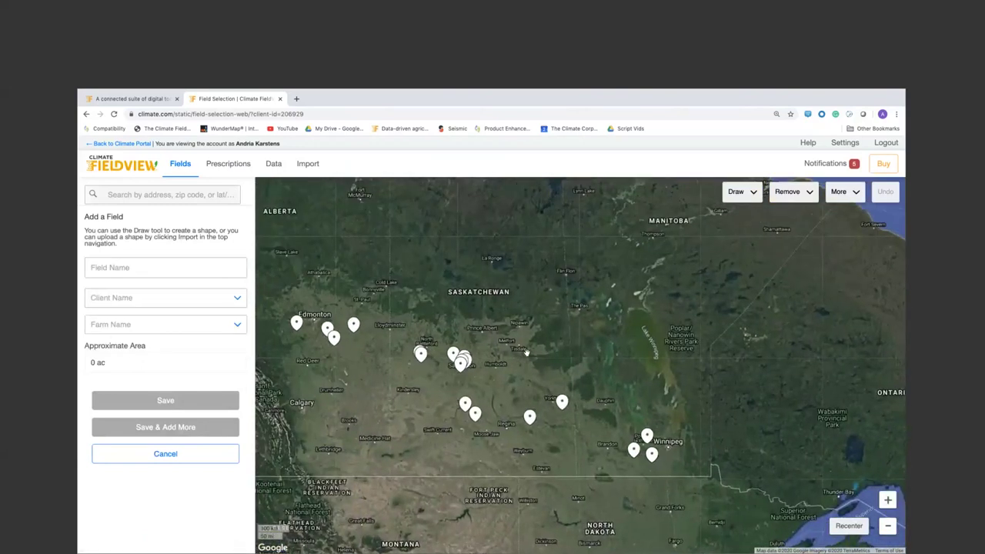
left_click(888, 499)
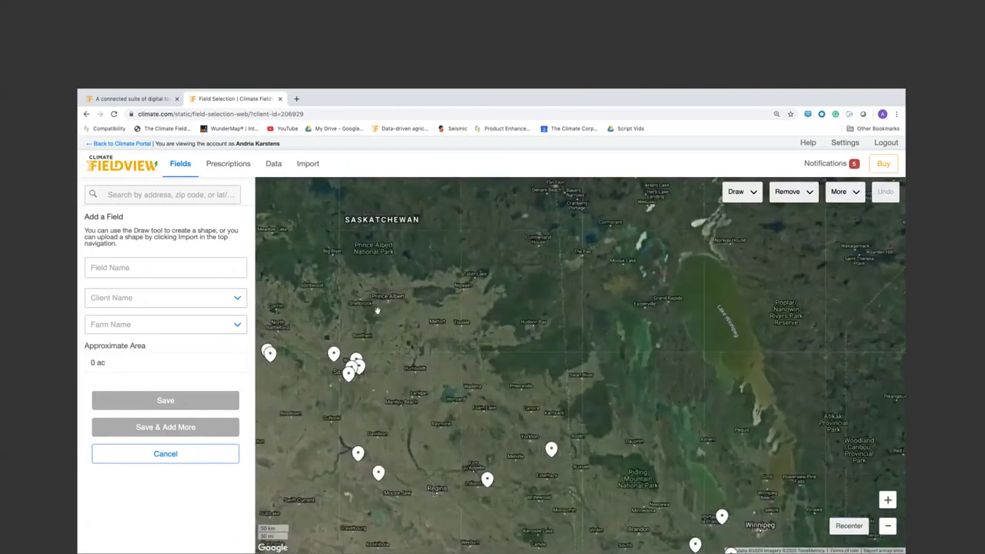
left_click_drag(377, 310, 475, 326)
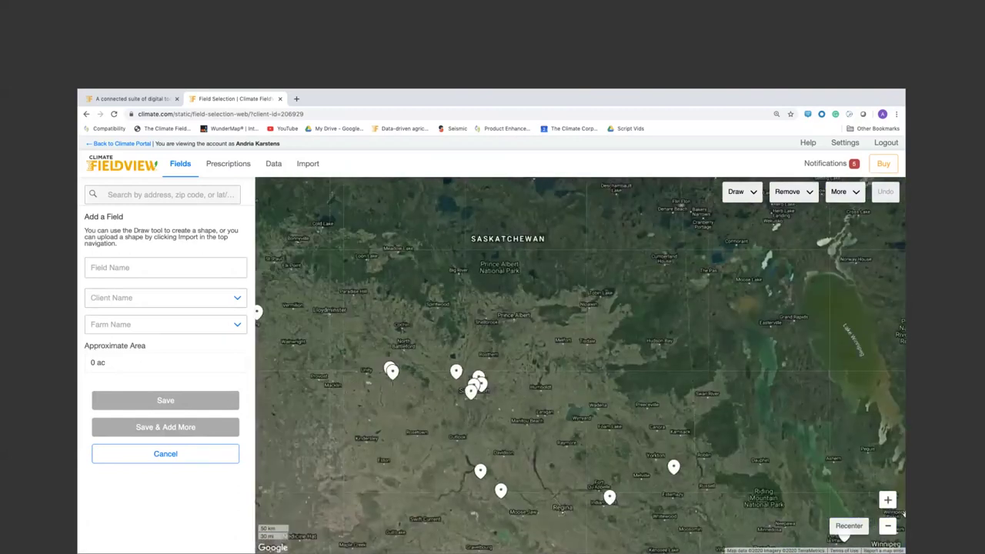
double_click(470, 361)
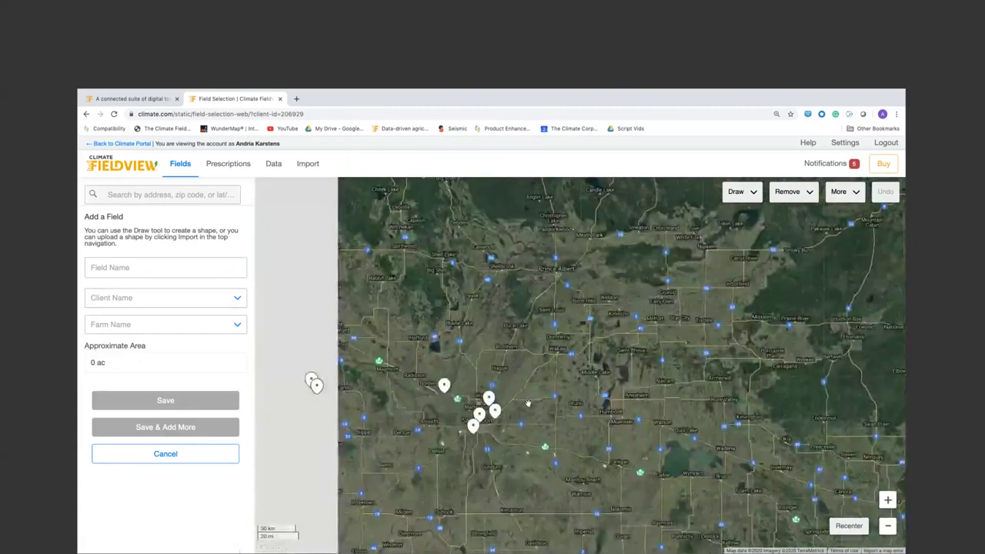
left_click_drag(528, 403, 620, 413)
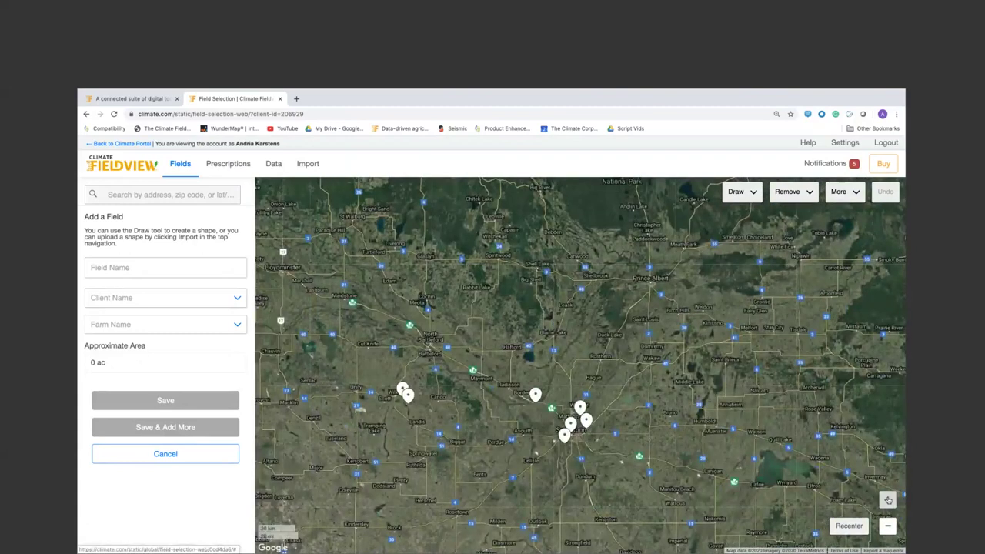
left_click(888, 500)
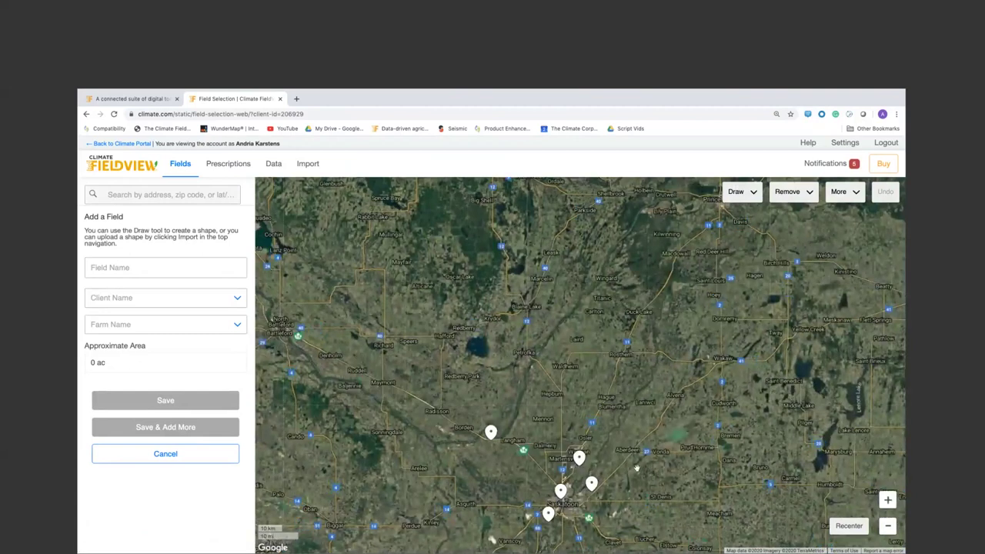
left_click_drag(653, 474, 664, 452)
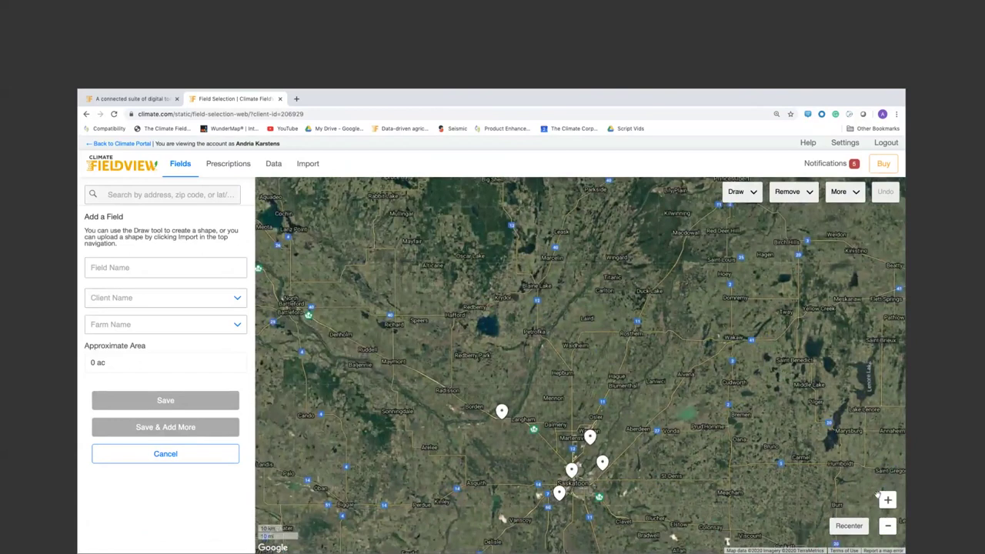
left_click(887, 501)
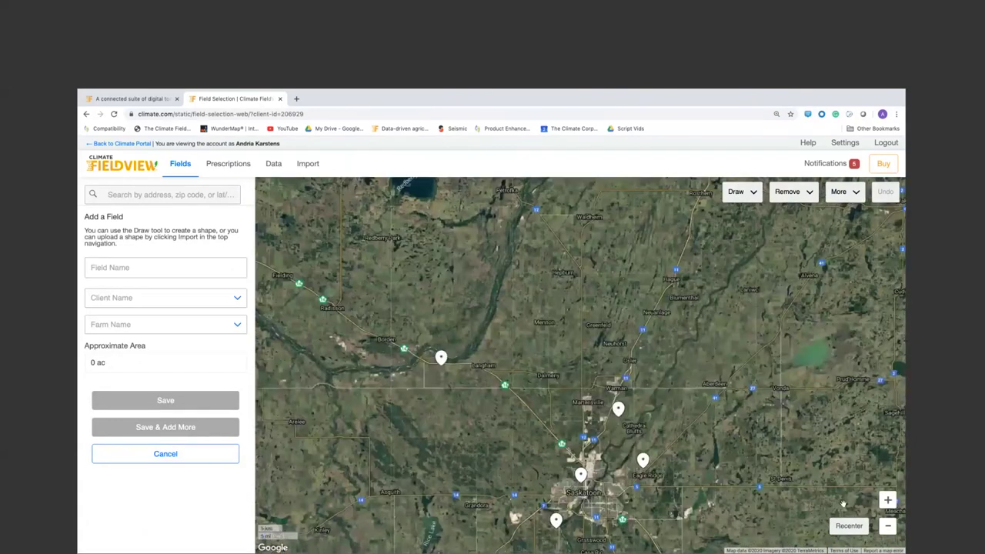
left_click(887, 500)
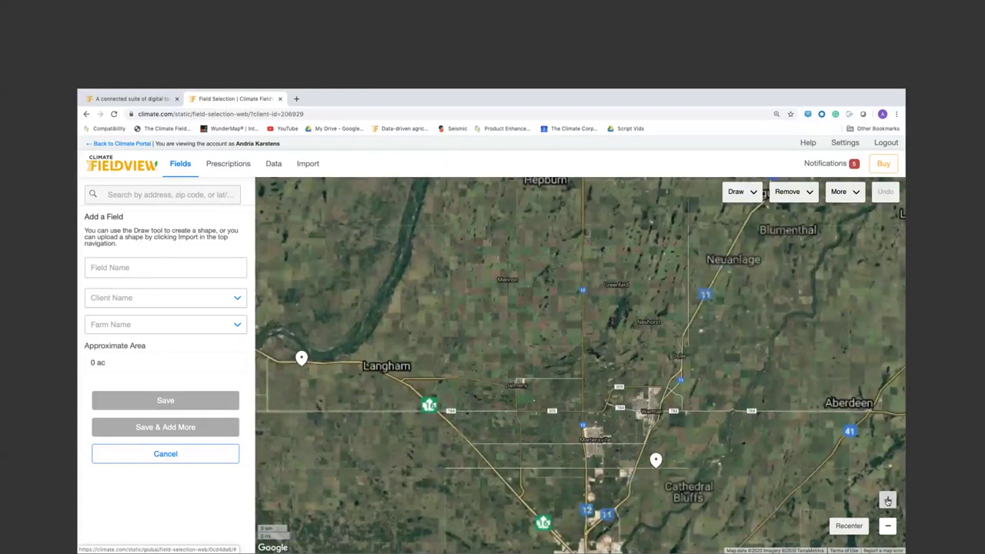
left_click_drag(546, 299, 623, 367)
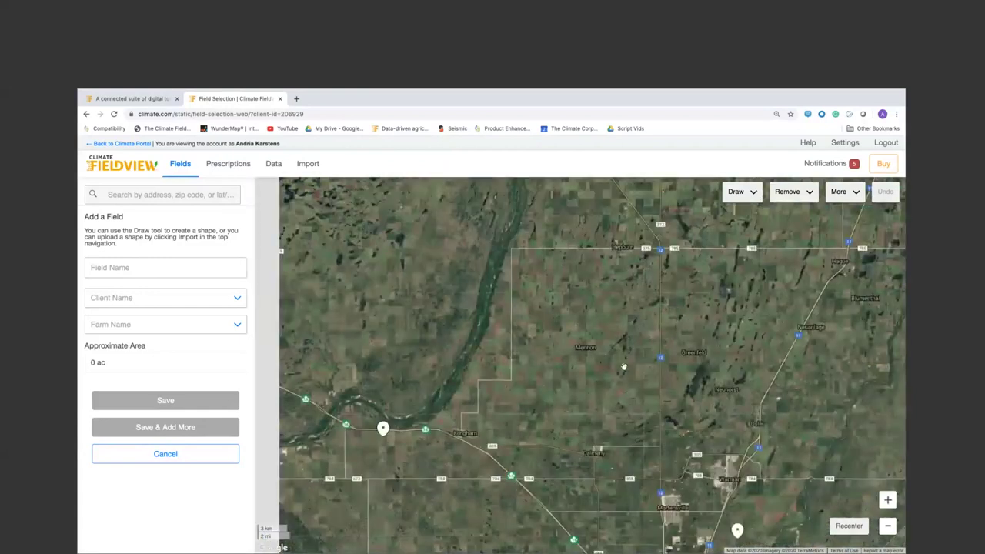
scroll(623, 367, "up", 5)
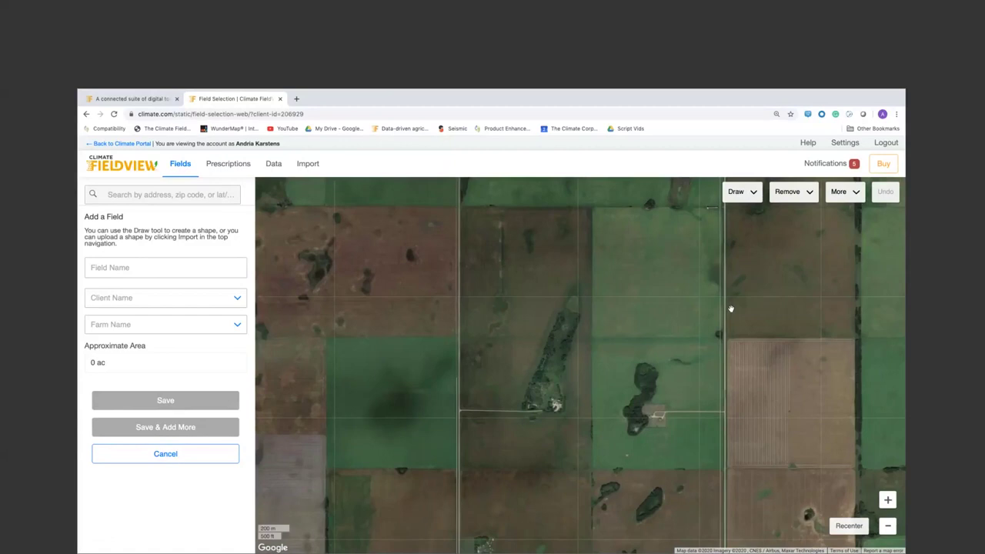
Step: Name the new field 'Dr. Money', pick the grower as client, and set the farm to Chaps
left_click(186, 264)
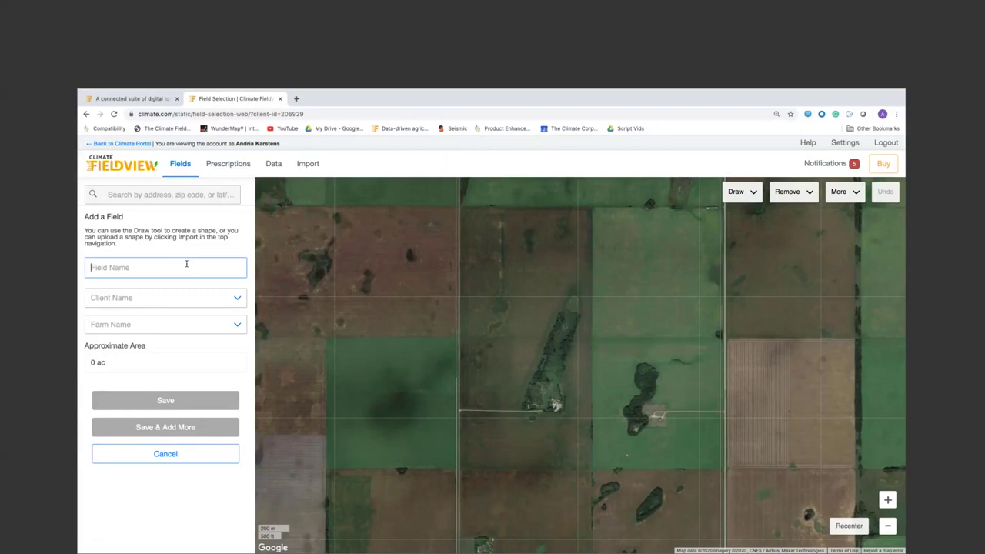
type("Dr. Money")
left_click(122, 300)
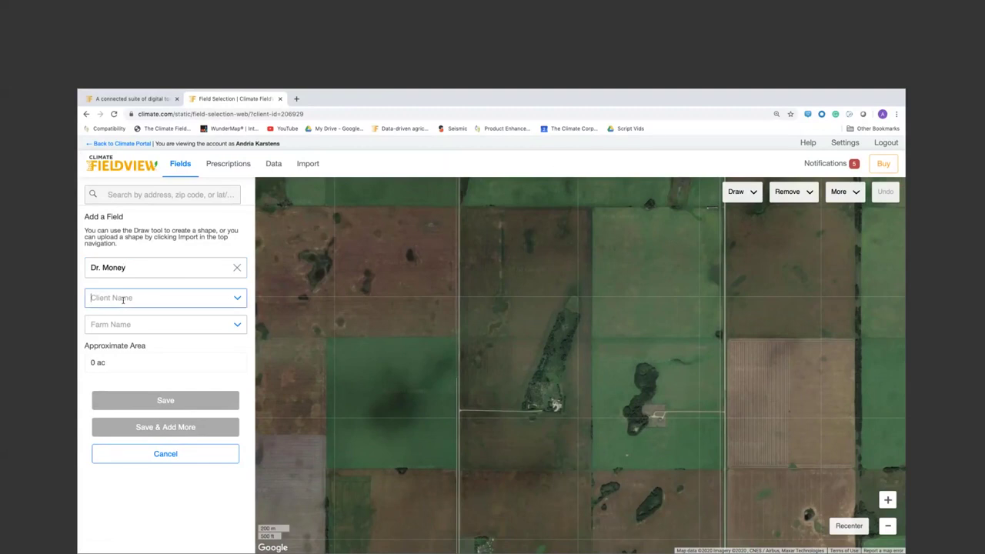
left_click(123, 301)
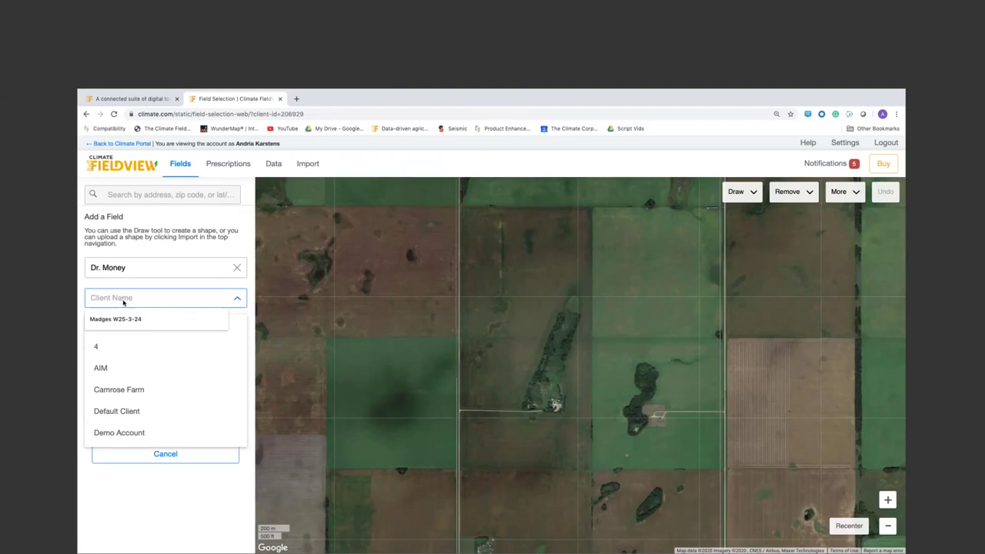
type("Pete")
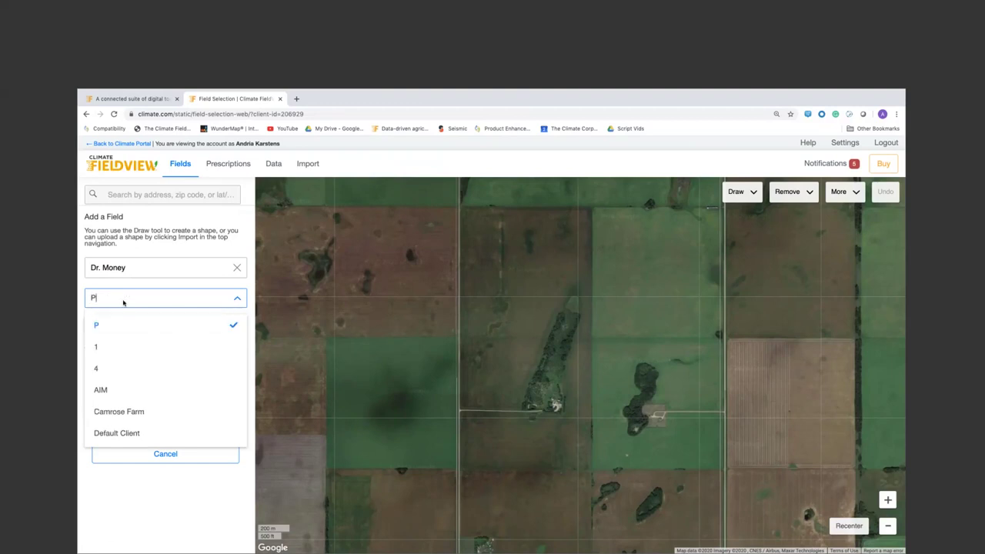
left_click(171, 329)
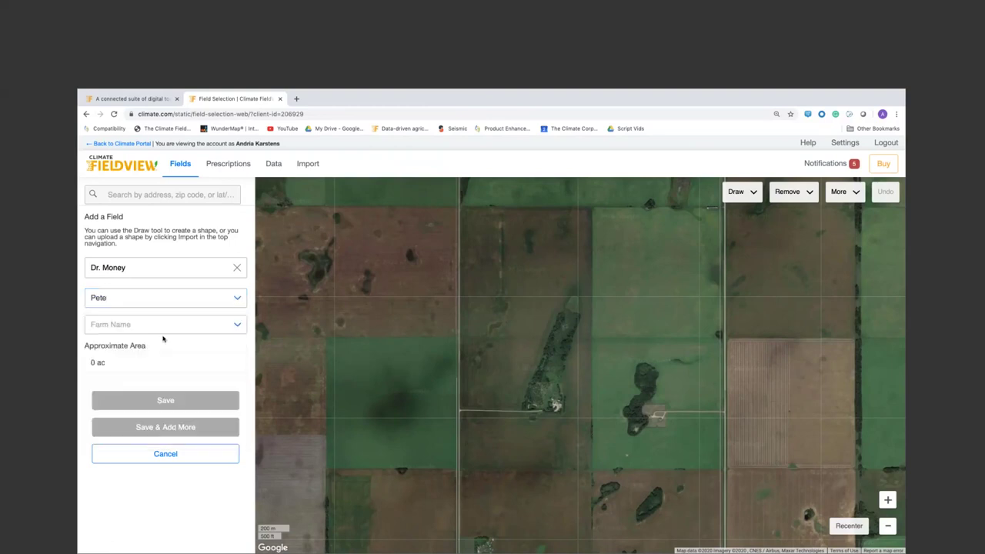
left_click(151, 324)
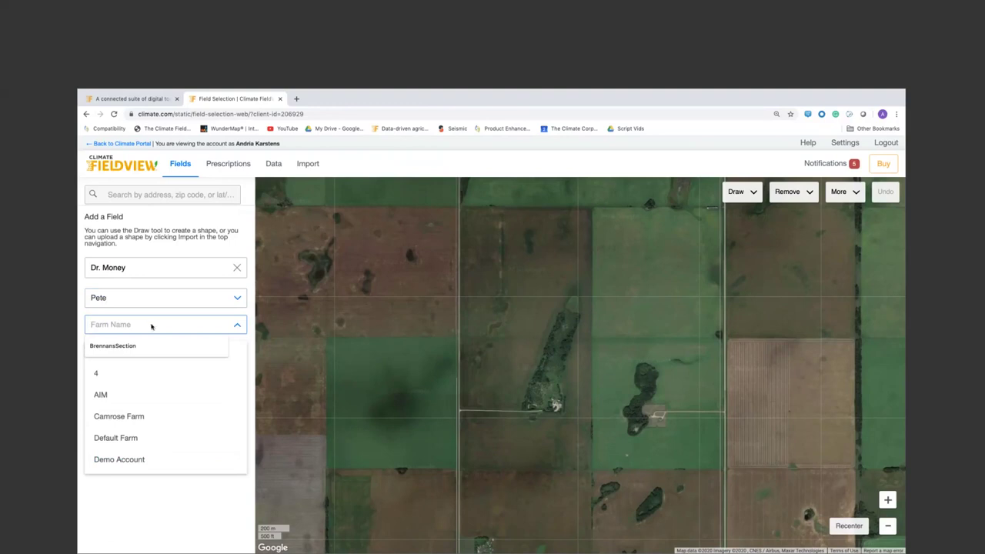
type("Chap")
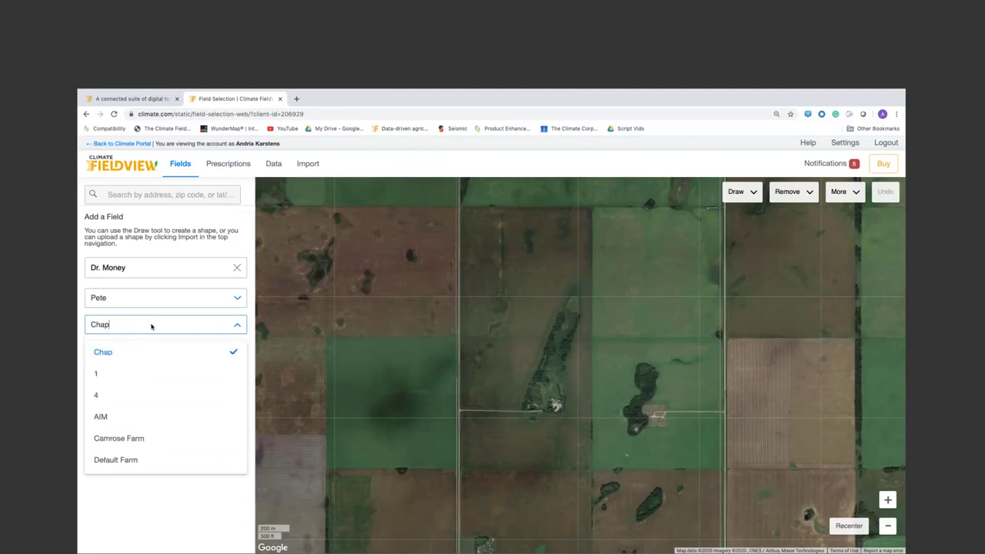
type("s")
key("Return")
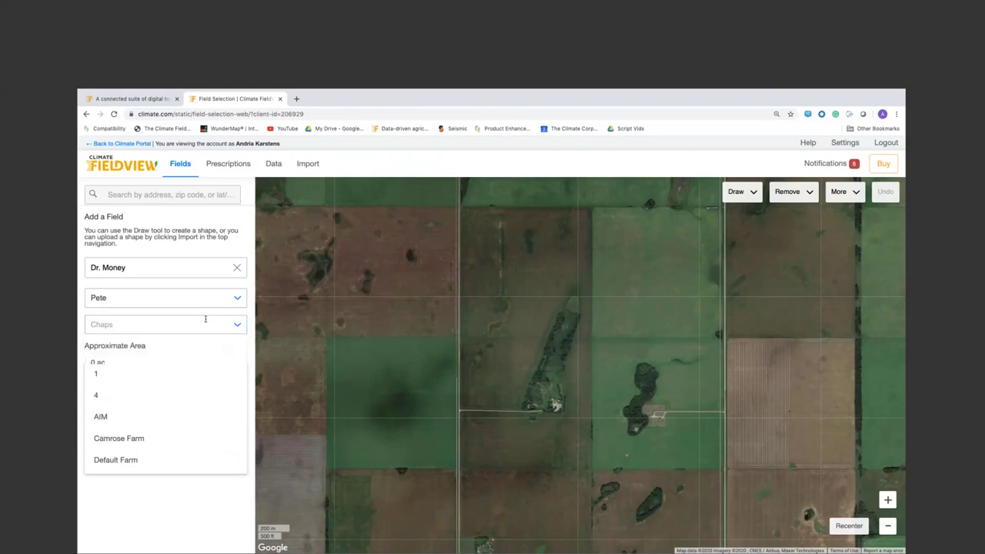
left_click_drag(668, 321, 689, 339)
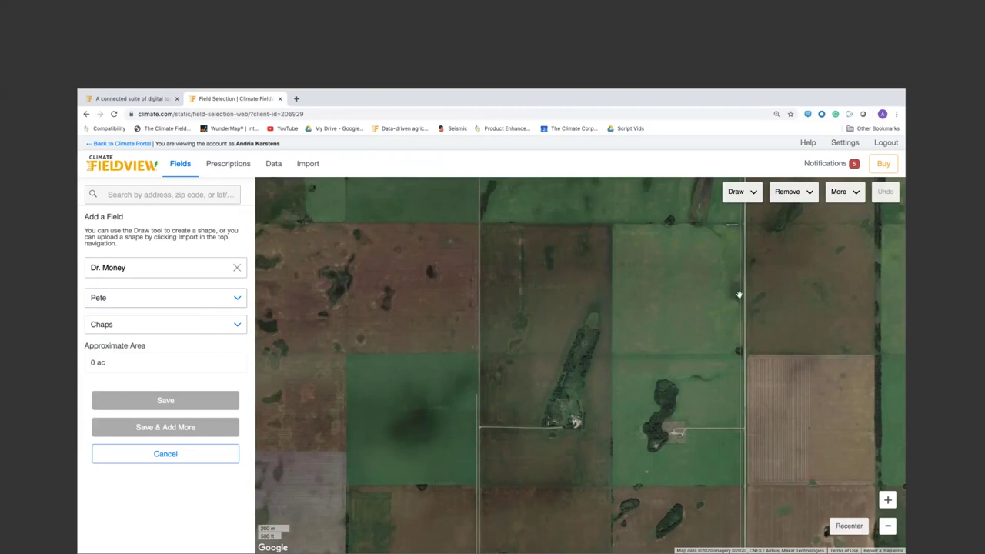
Step: Draw a four-corner polygon boundary around the slough plot, giving about 318 ac
left_click(744, 196)
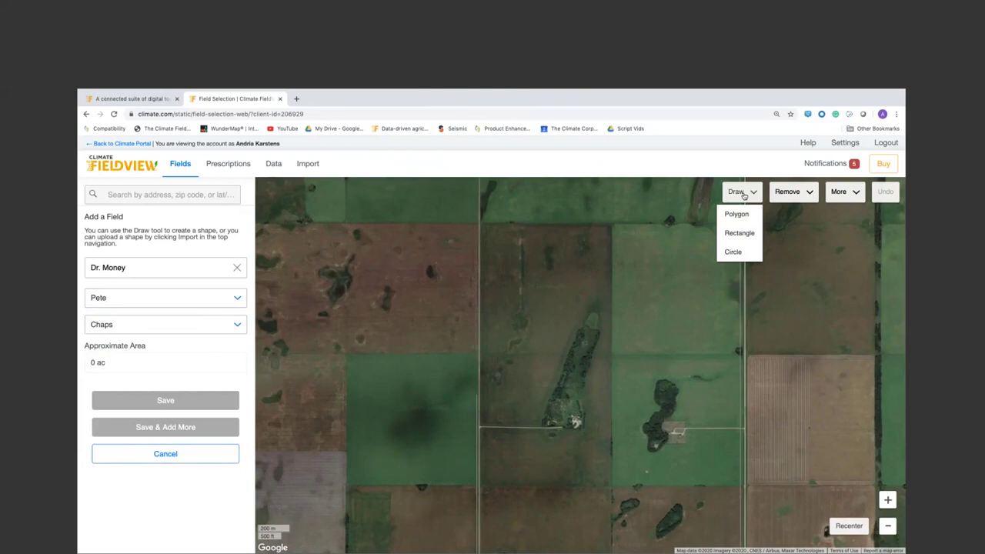
left_click(737, 214)
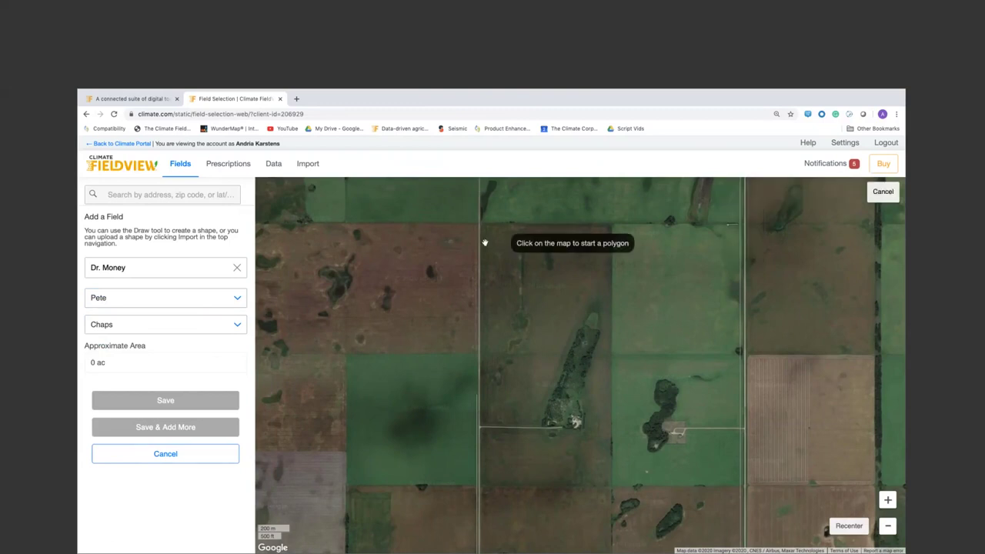
left_click(479, 224)
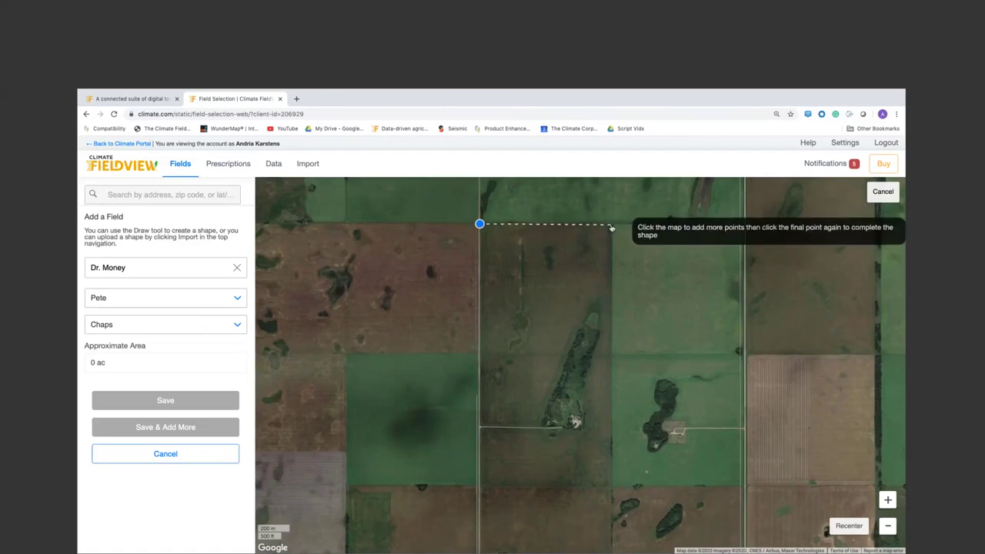
left_click(611, 224)
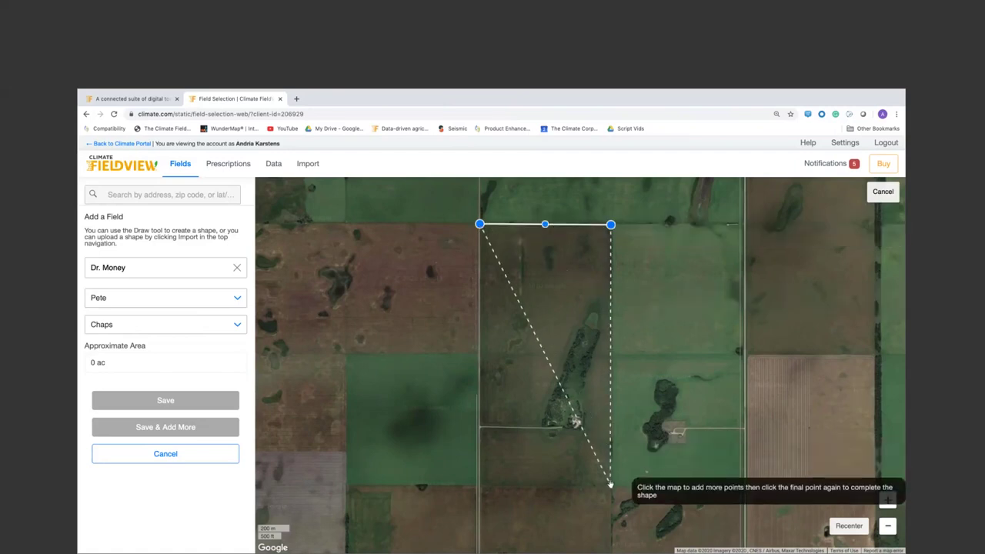
left_click(610, 484)
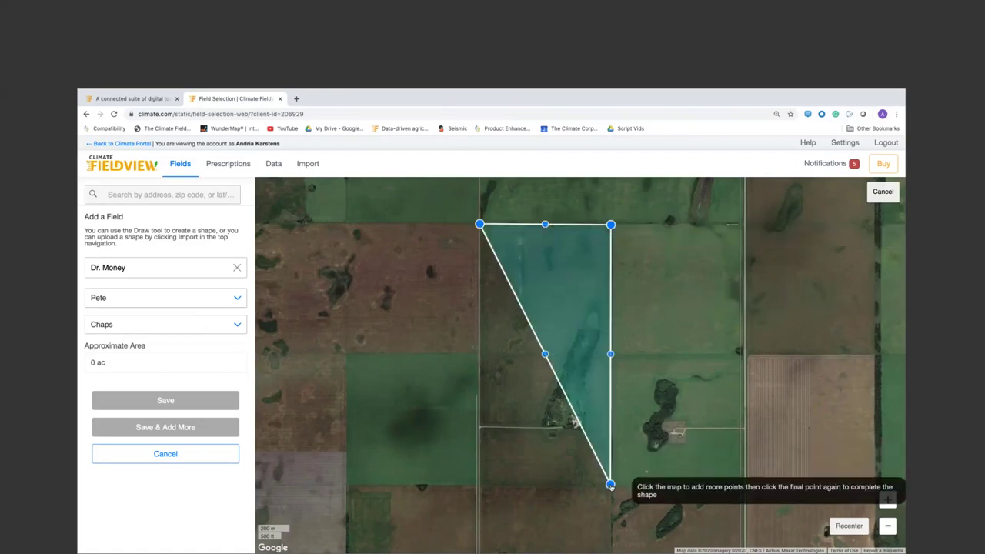
left_click(479, 486)
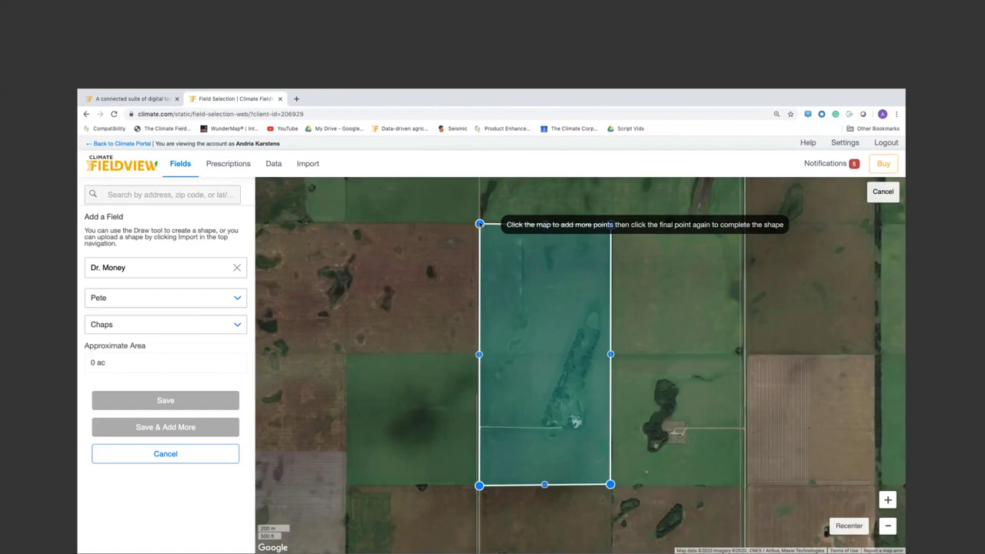
left_click(479, 224)
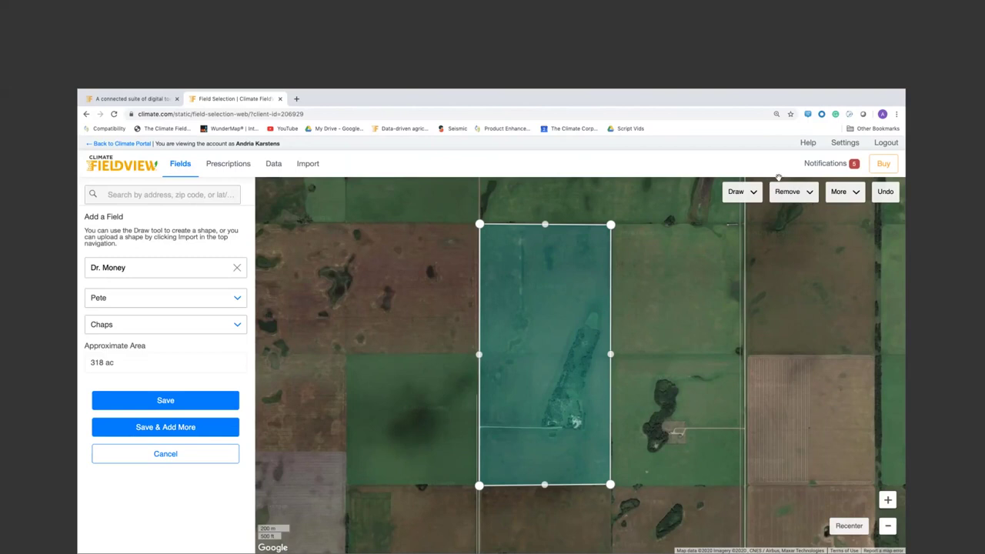
left_click(793, 192)
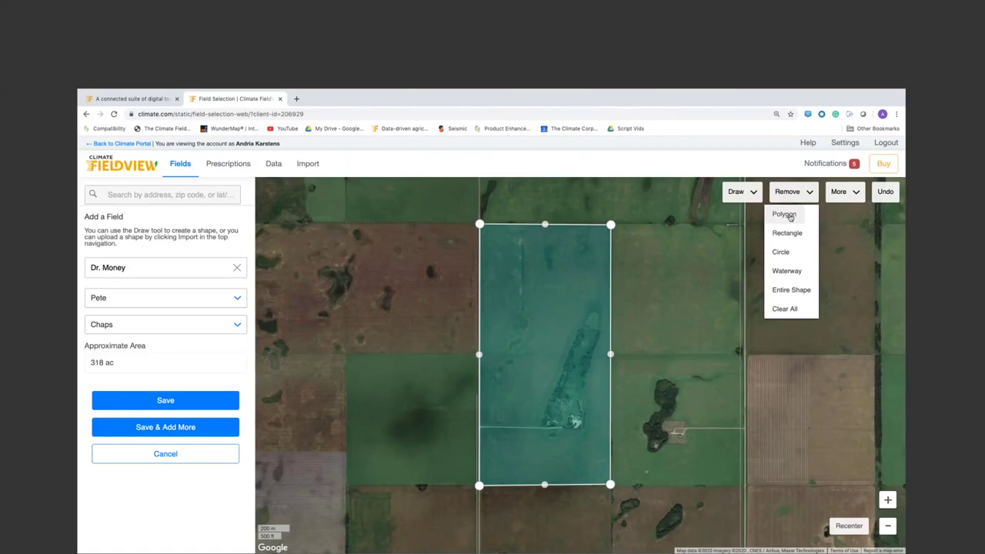
Step: Start a Remove Polygon outline at the slough's south end and trace up around the tree patch's top
left_click(785, 215)
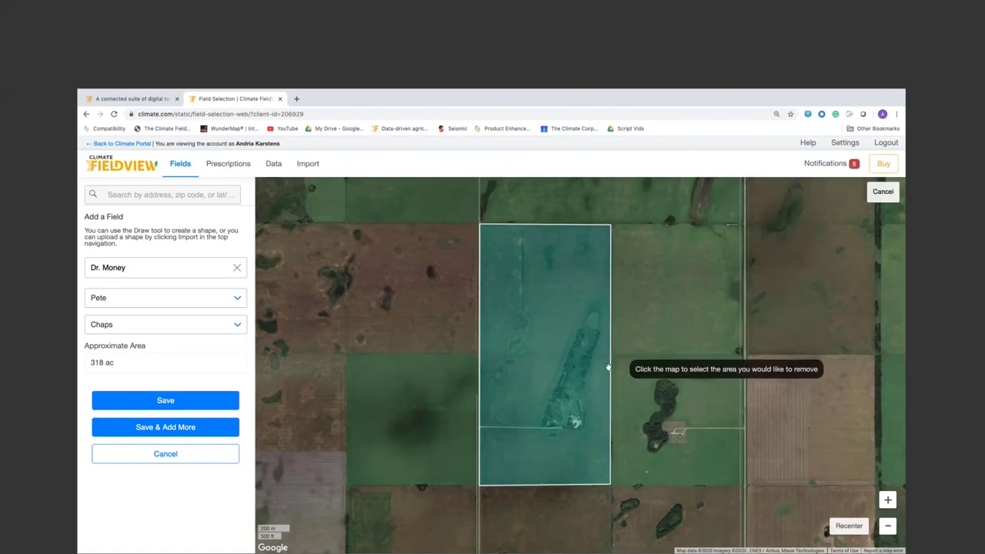
left_click(544, 420)
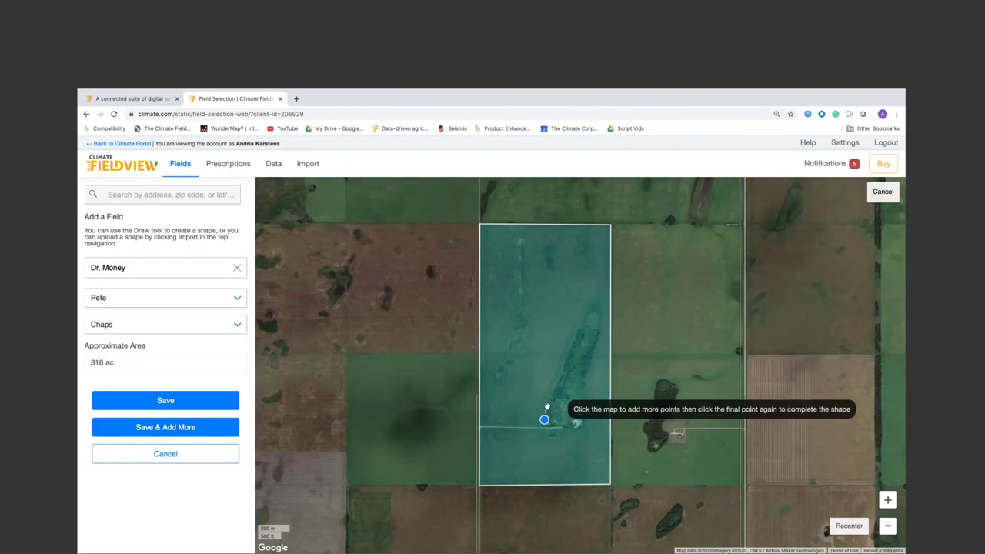
left_click(547, 406)
left_click(551, 394)
left_click(558, 376)
left_click(566, 356)
left_click(573, 341)
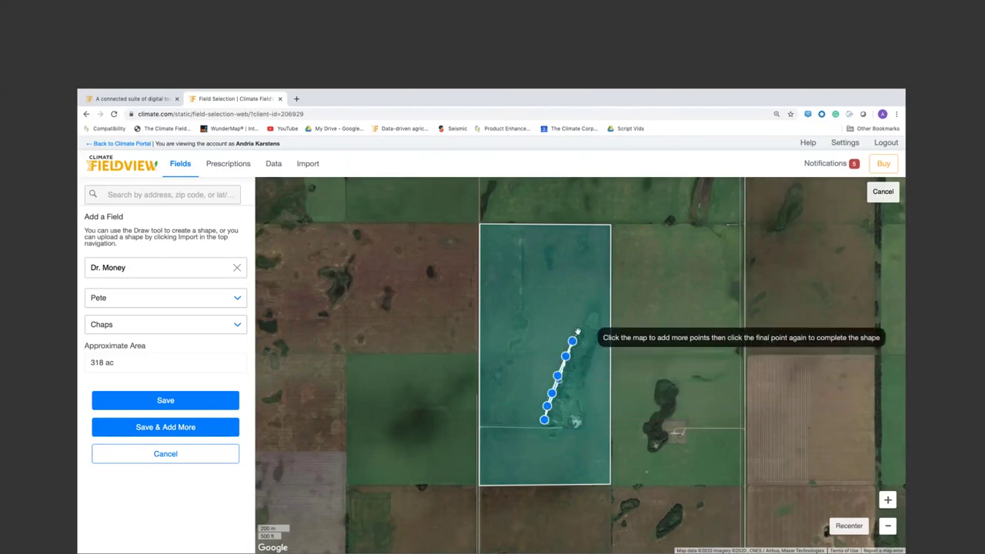
left_click(578, 330)
left_click(584, 324)
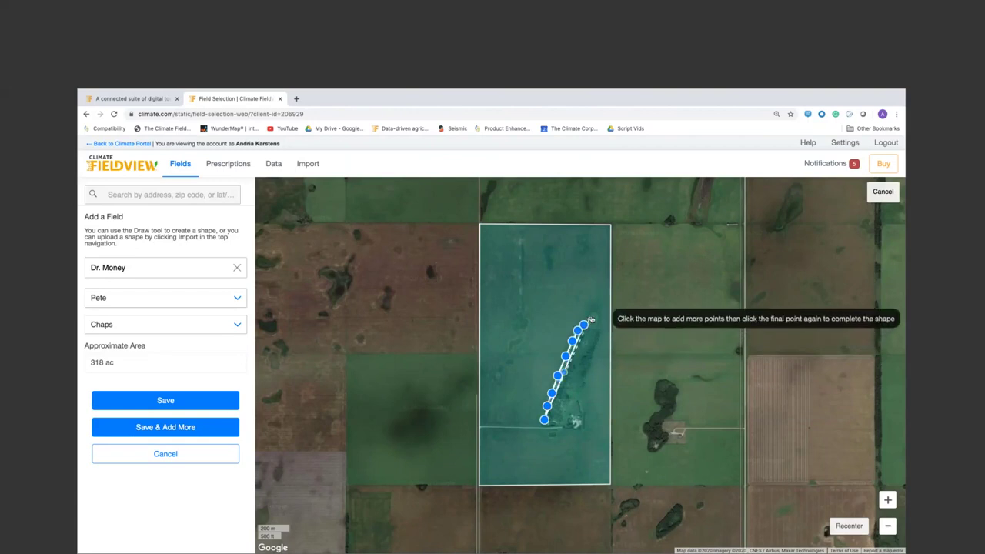
left_click(591, 316)
left_click(598, 317)
left_click(597, 325)
left_click(598, 333)
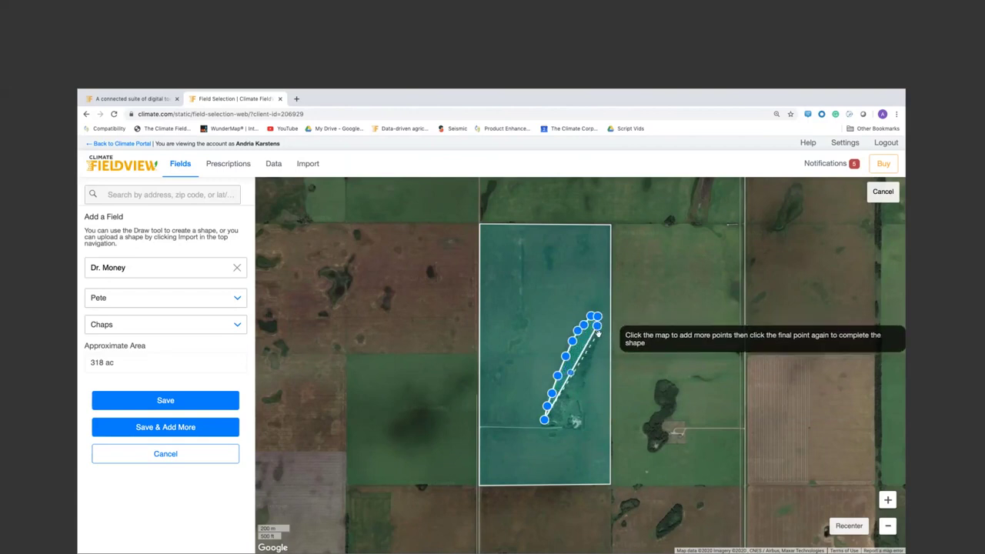
Step: Trace the outline down the patch's other side and close the hole, reducing the area to 288 ac
left_click(595, 345)
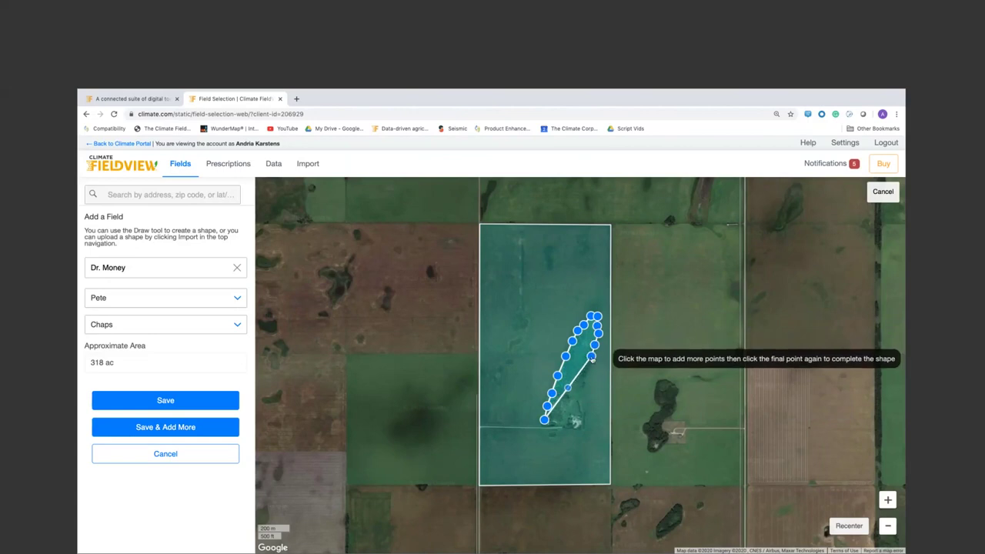
left_click(591, 355)
left_click(589, 368)
left_click(585, 382)
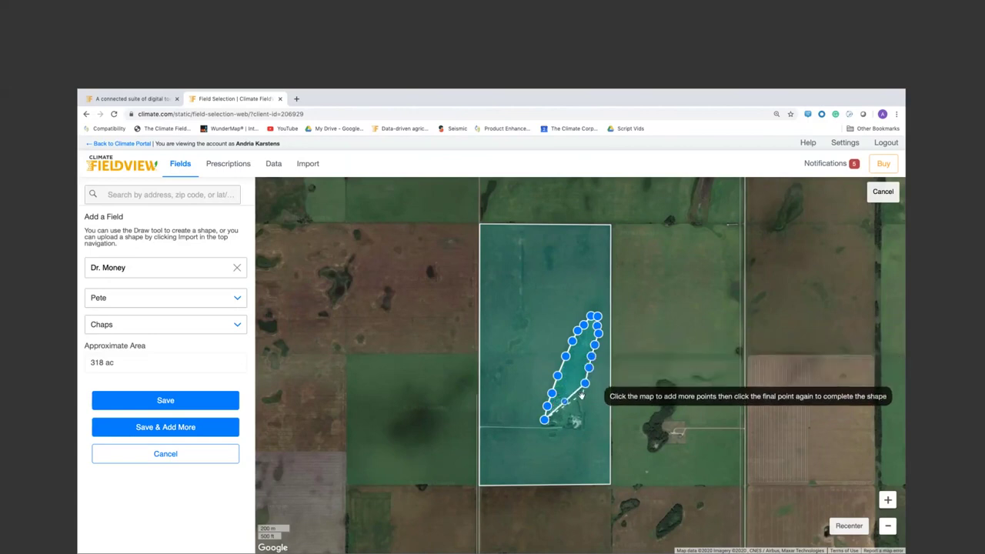
left_click(582, 396)
left_click(582, 407)
left_click(582, 418)
left_click(582, 425)
left_click(575, 428)
left_click(564, 429)
left_click(557, 435)
left_click(547, 435)
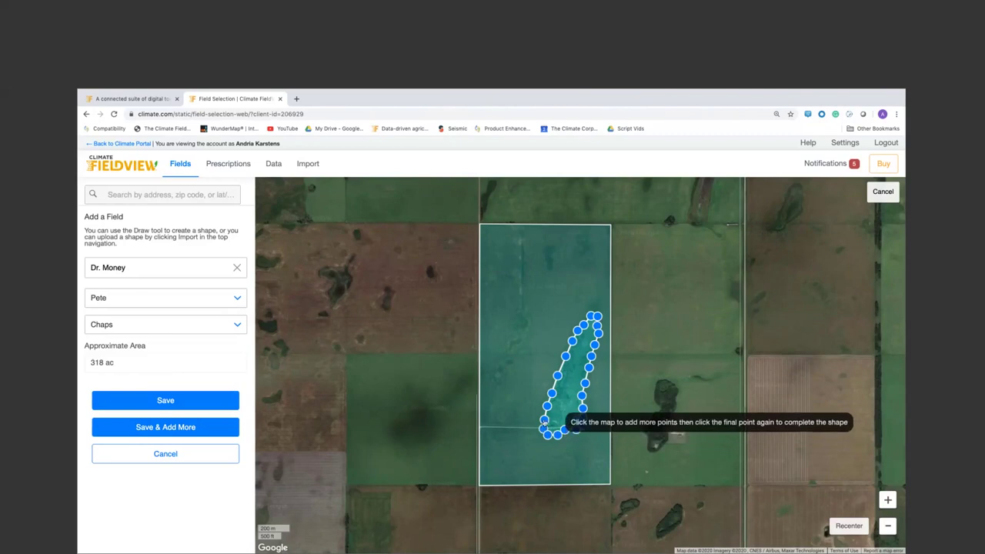
left_click(544, 420)
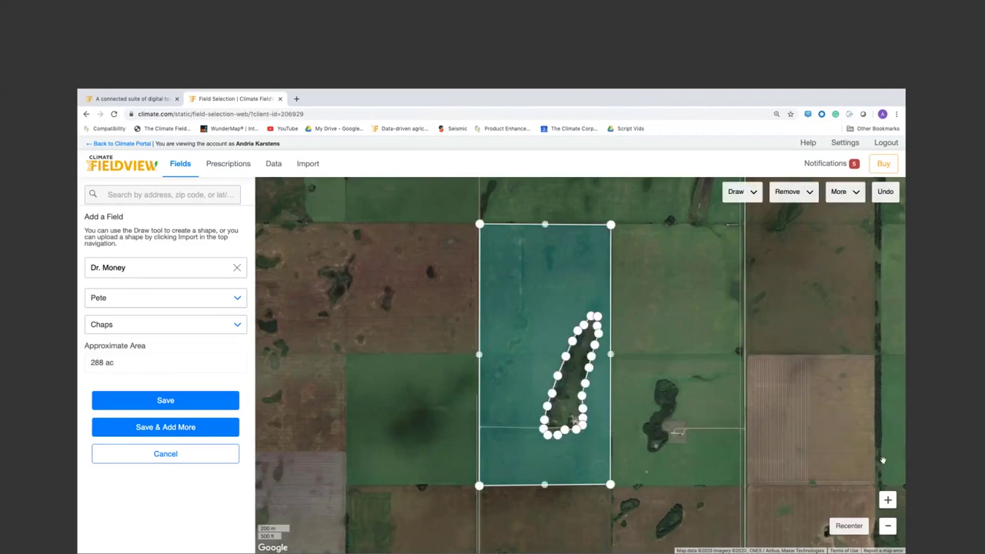
Step: Move a hole vertex to follow the tree line so the area reads 289 ac, then show the Remove shape options
left_click(889, 500)
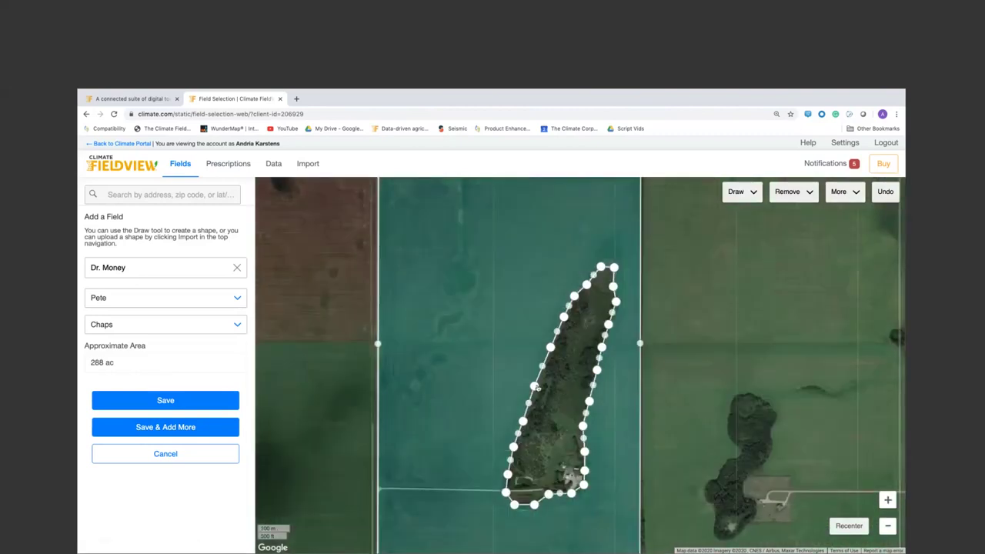
left_click_drag(534, 385, 539, 389)
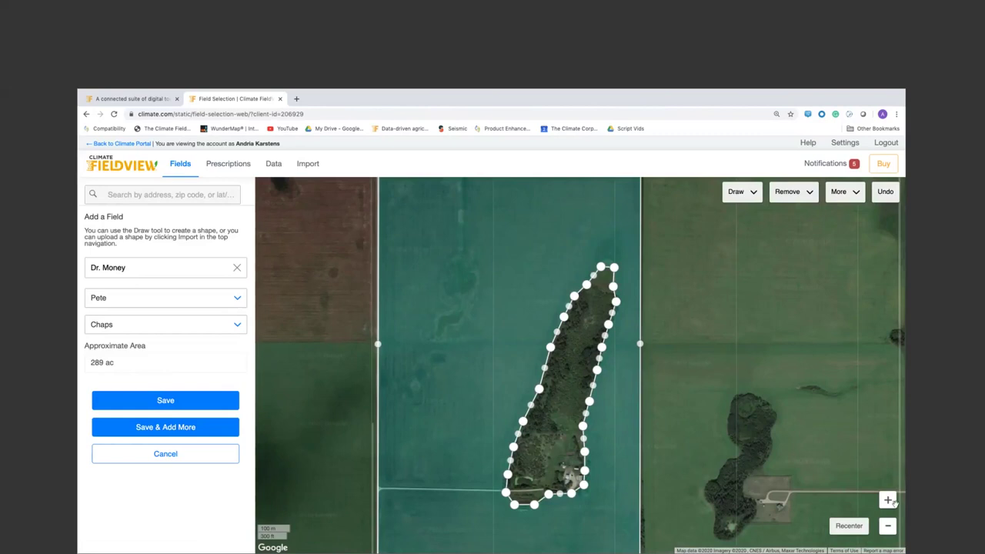
left_click(889, 527)
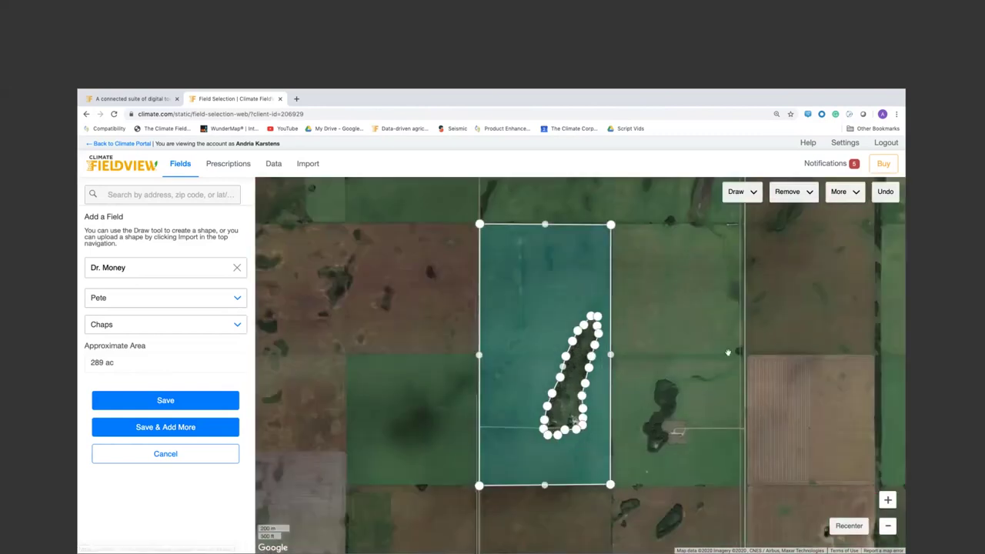
left_click_drag(624, 297, 626, 311)
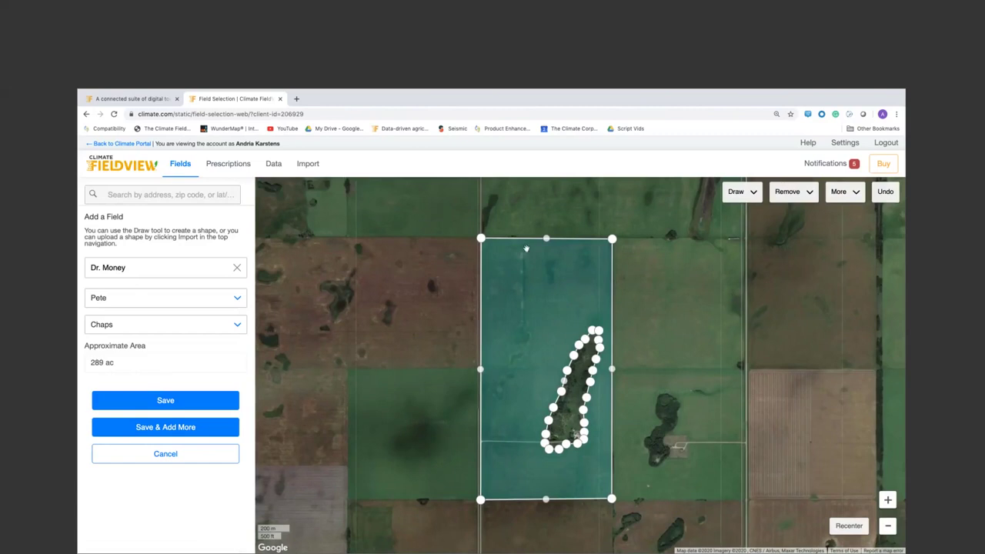
left_click(887, 500)
left_click_drag(490, 262, 530, 361)
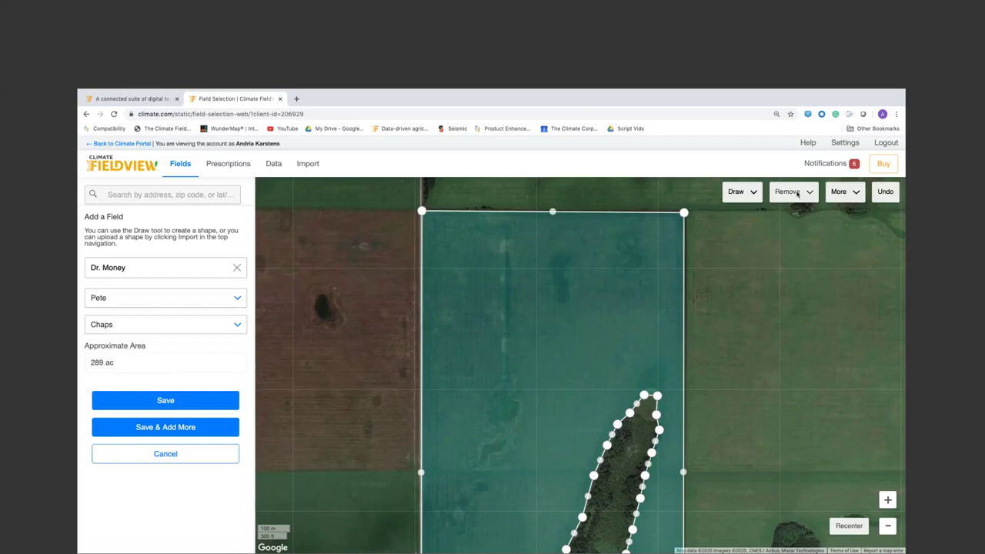
left_click(791, 193)
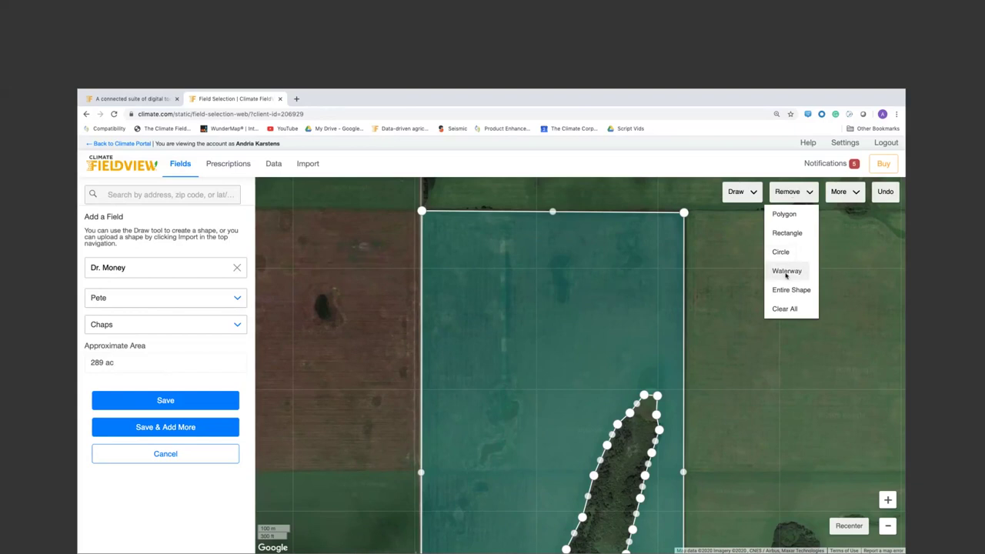
Step: Cut a 20 ft waterway south from the field's top edge, reducing the area to 287 ac
left_click(786, 272)
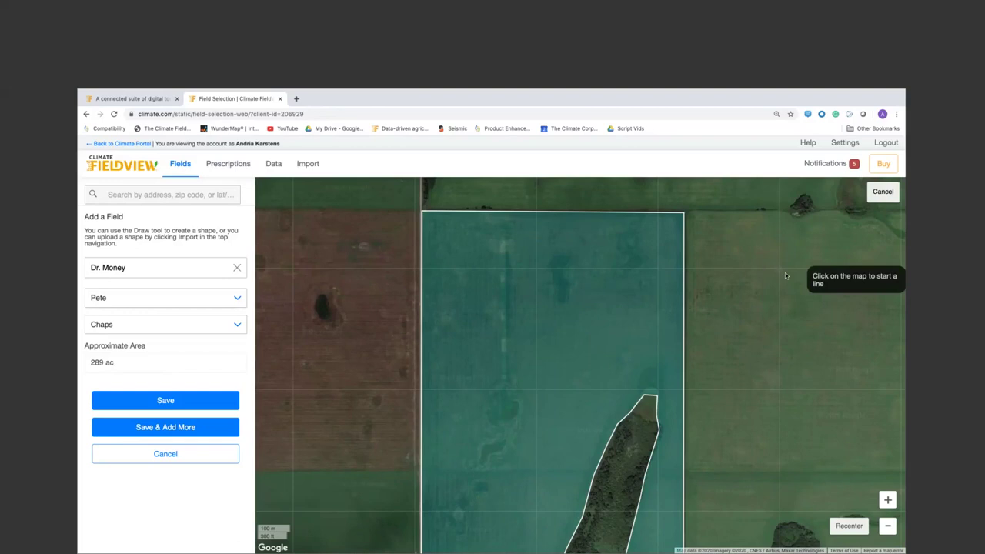
left_click(504, 204)
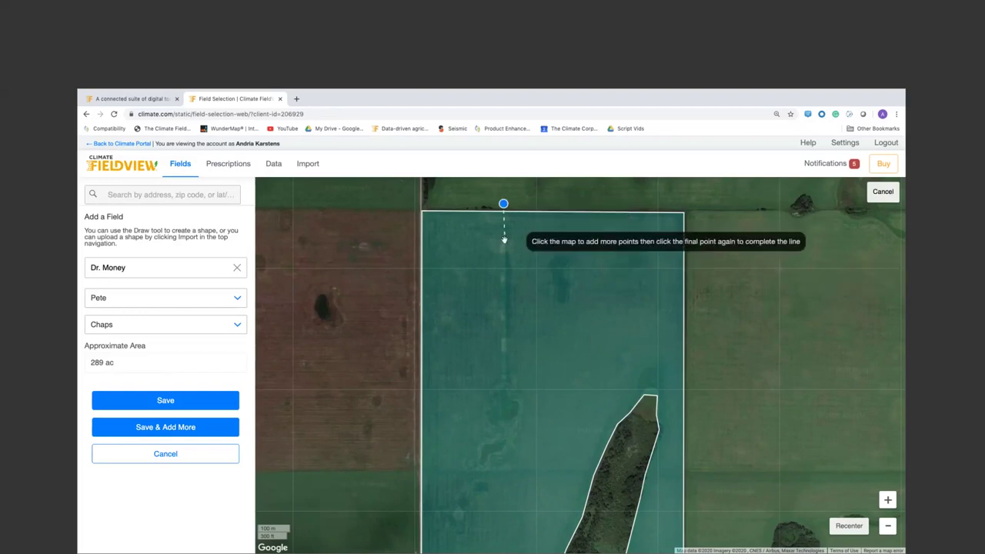
left_click(504, 249)
left_click(504, 300)
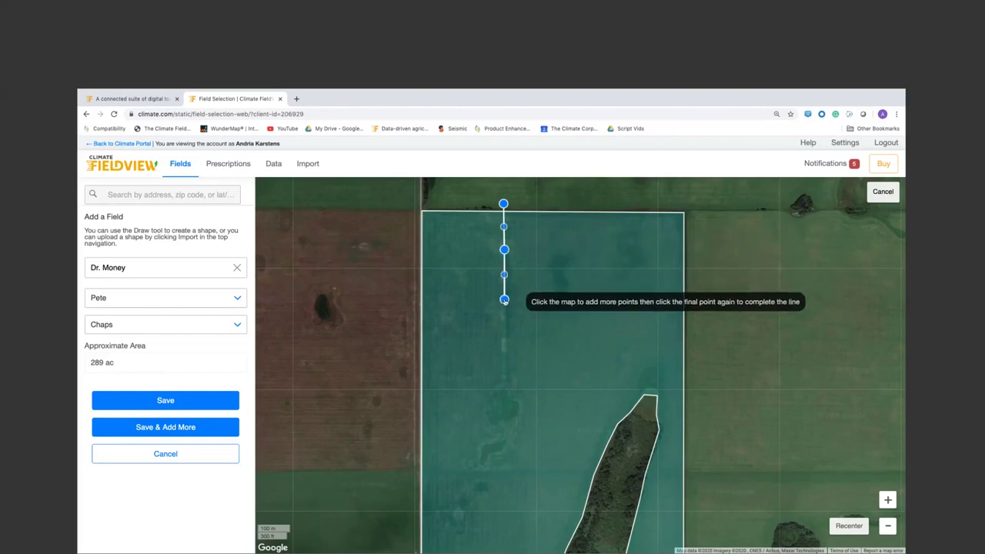
left_click(505, 388)
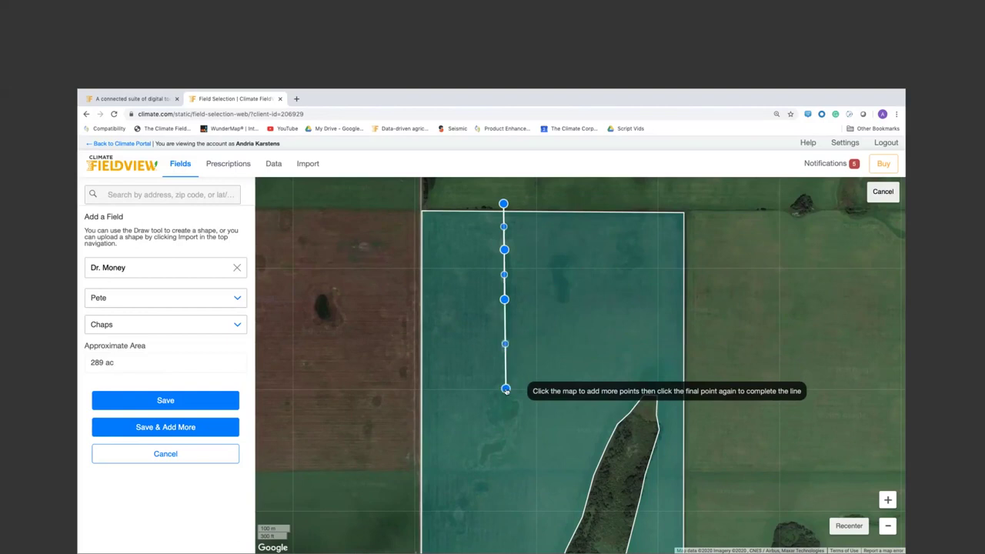
left_click(506, 388)
left_click(493, 325)
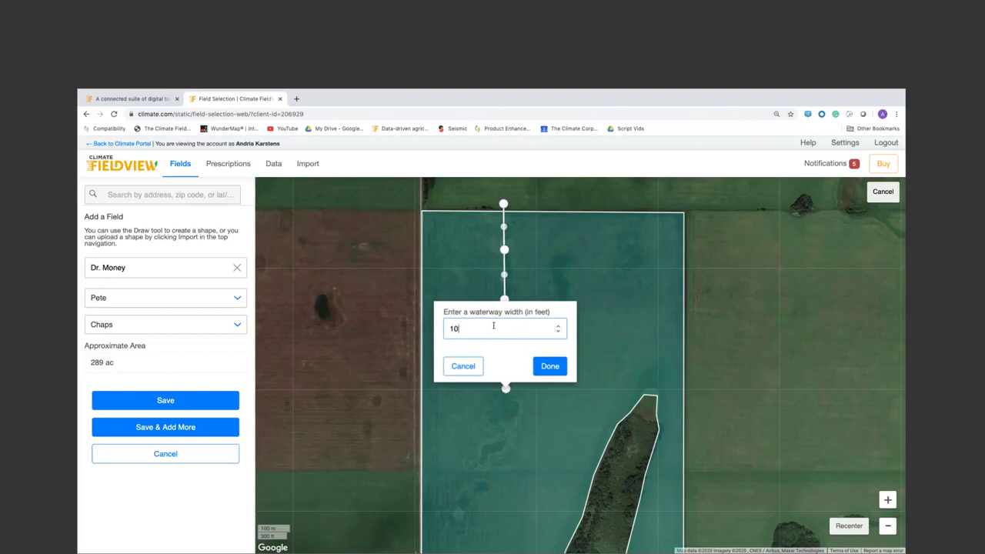
key("BackSpace")
key("BackSpace")
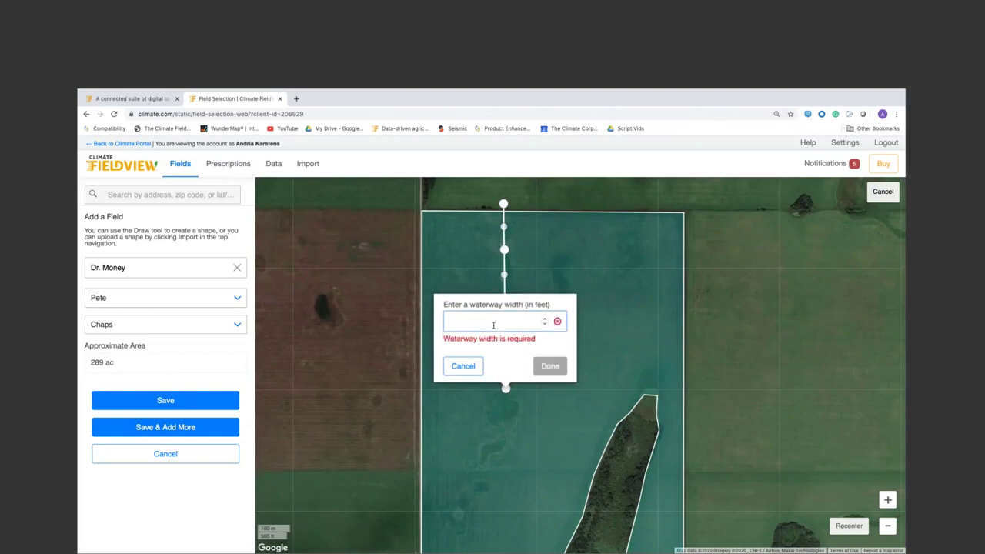
type("20")
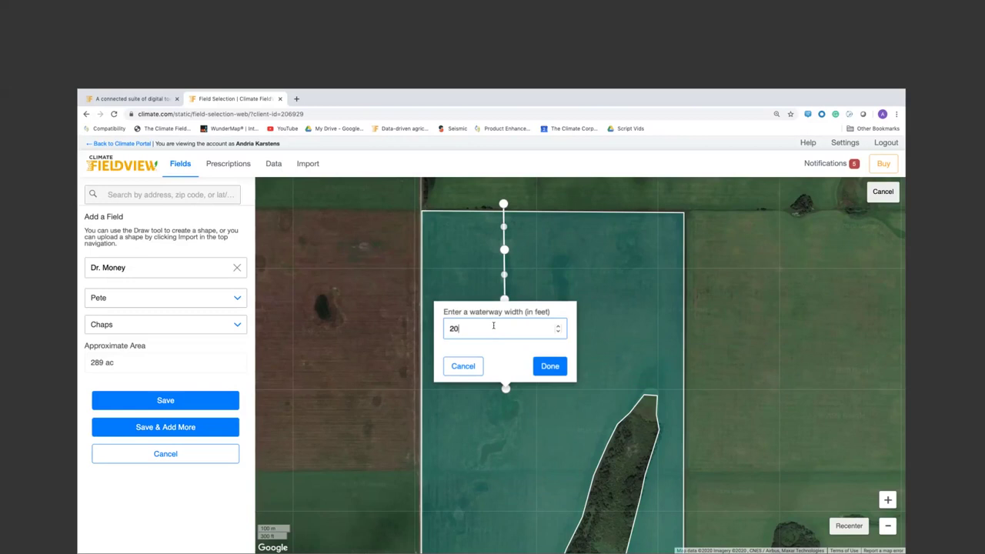
left_click(550, 366)
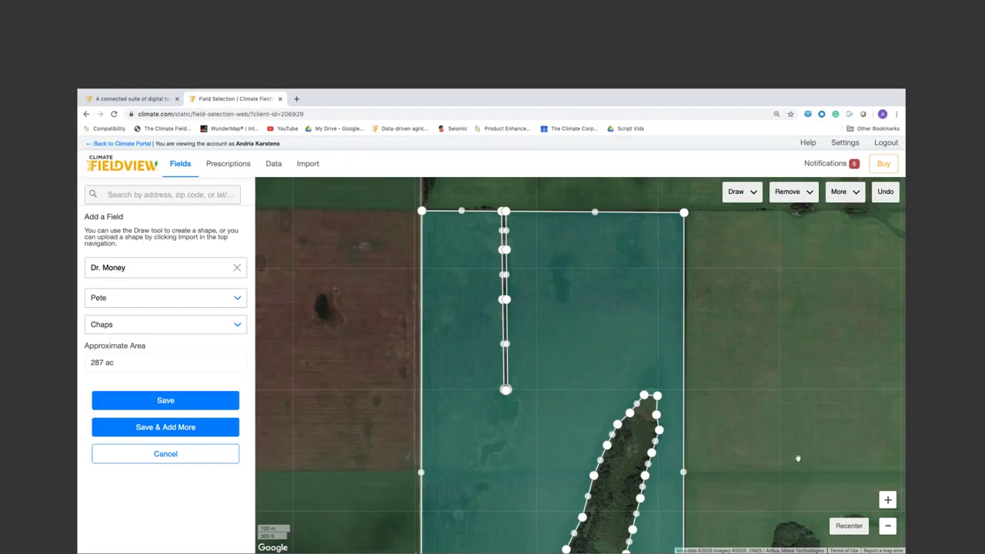
Step: Zoom out and centre the map on the whole Dr. Money field boundary
left_click(889, 525)
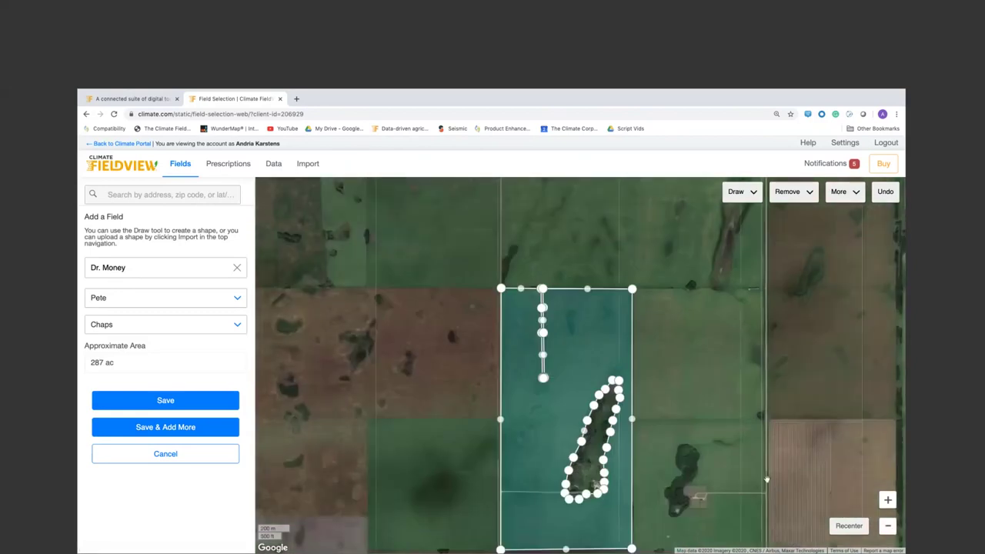
left_click_drag(766, 476, 752, 435)
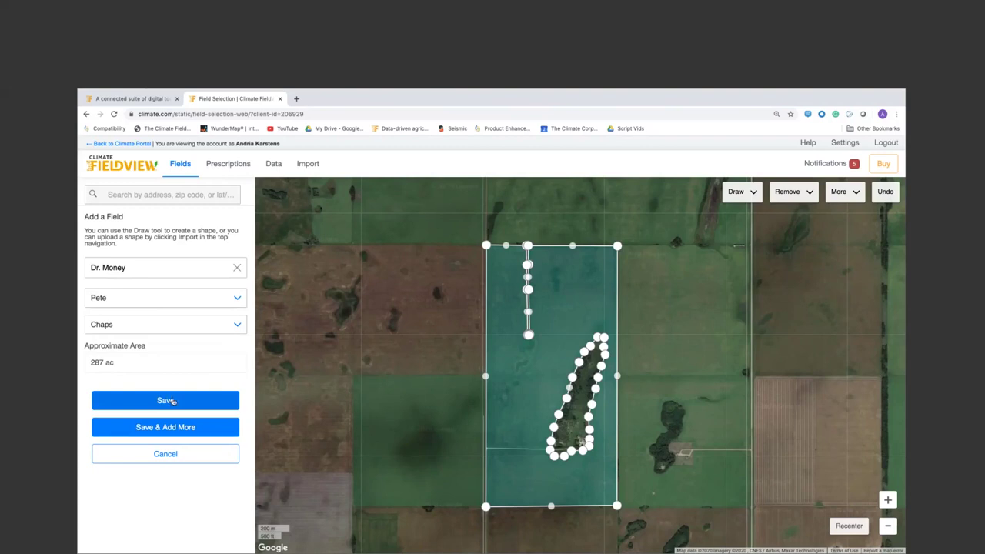
left_click(174, 402)
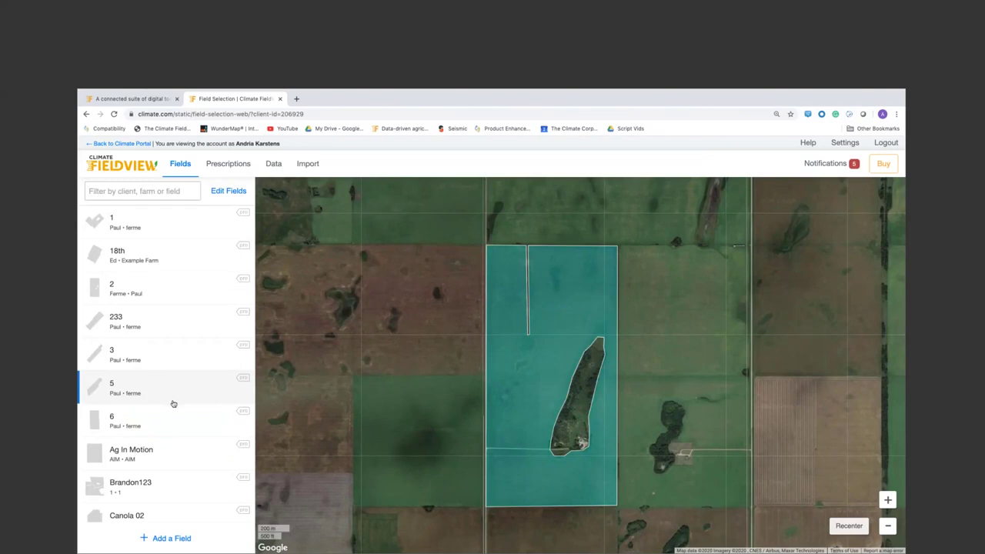
scroll(182, 345, "down", 2)
scroll(182, 344, "down", 5)
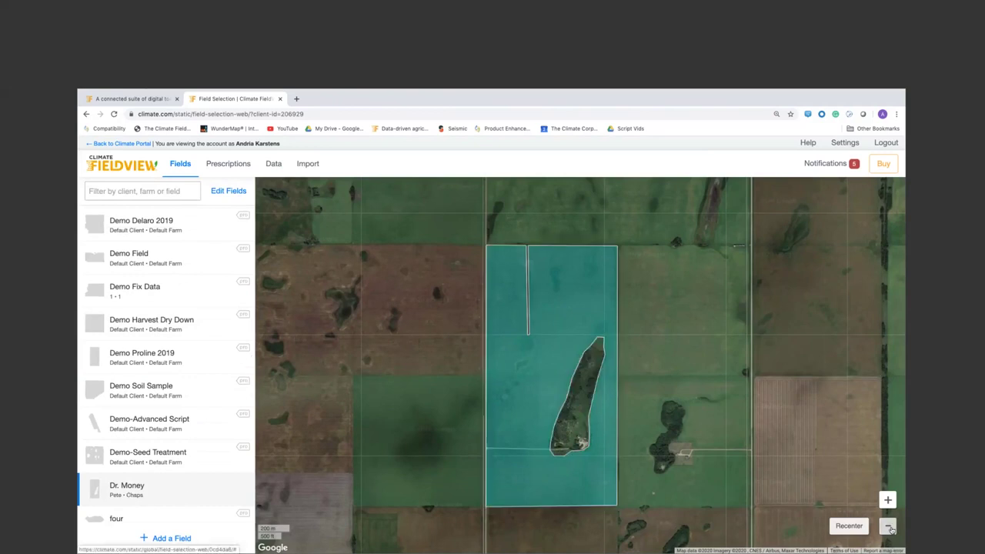
double_click(889, 527)
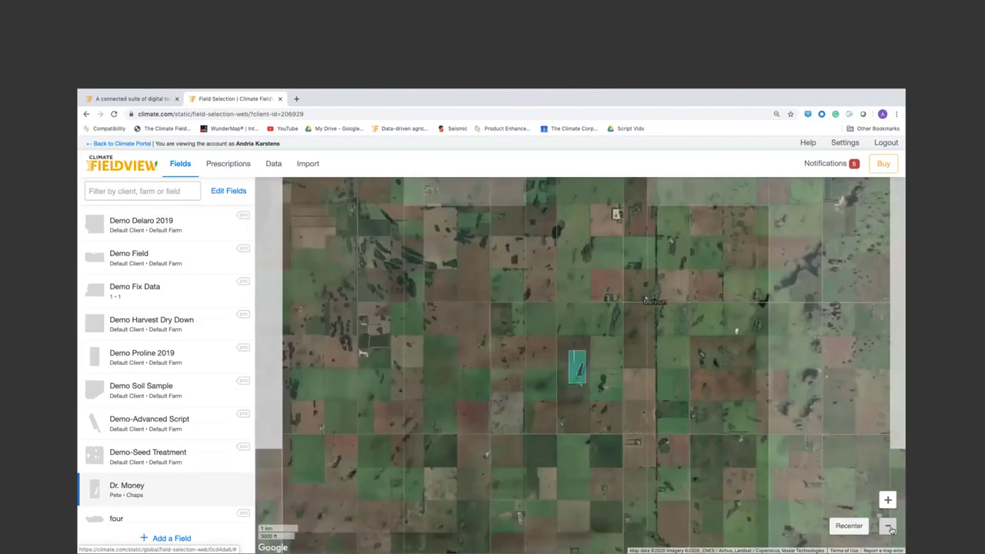
left_click(889, 527)
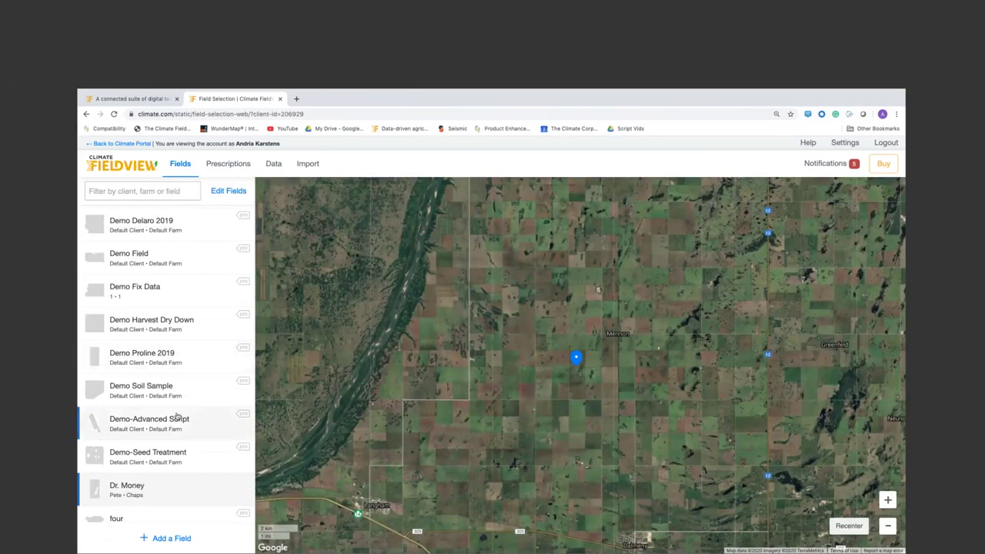
scroll(176, 417, "up", 7)
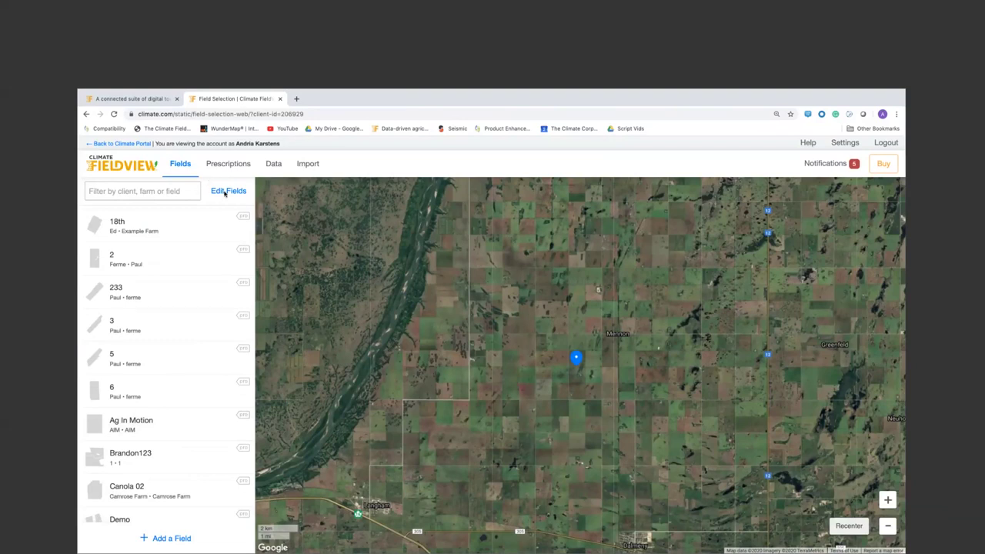
Step: Drag the 18th field's boundary corners to enlarge it to about 55 acres and save
left_click(224, 192)
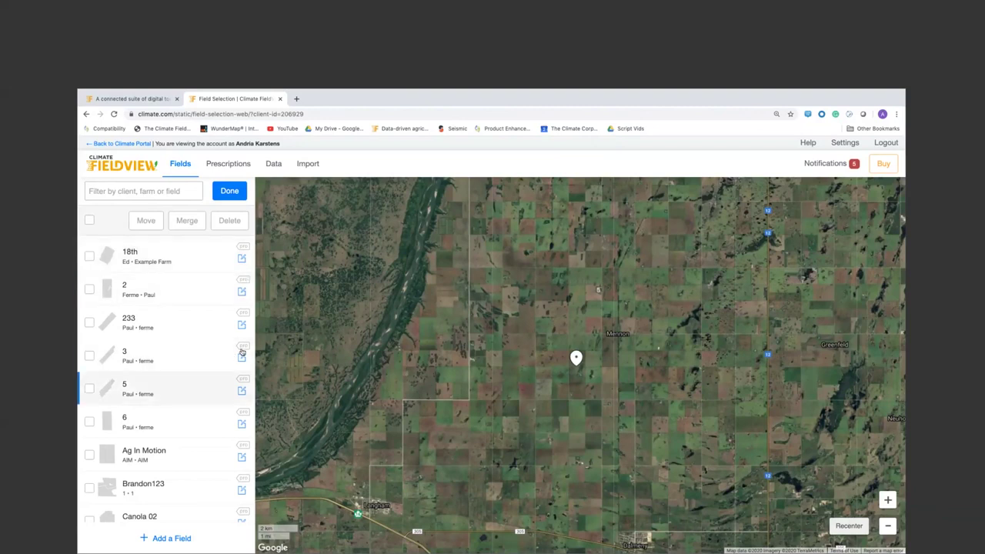
left_click(241, 259)
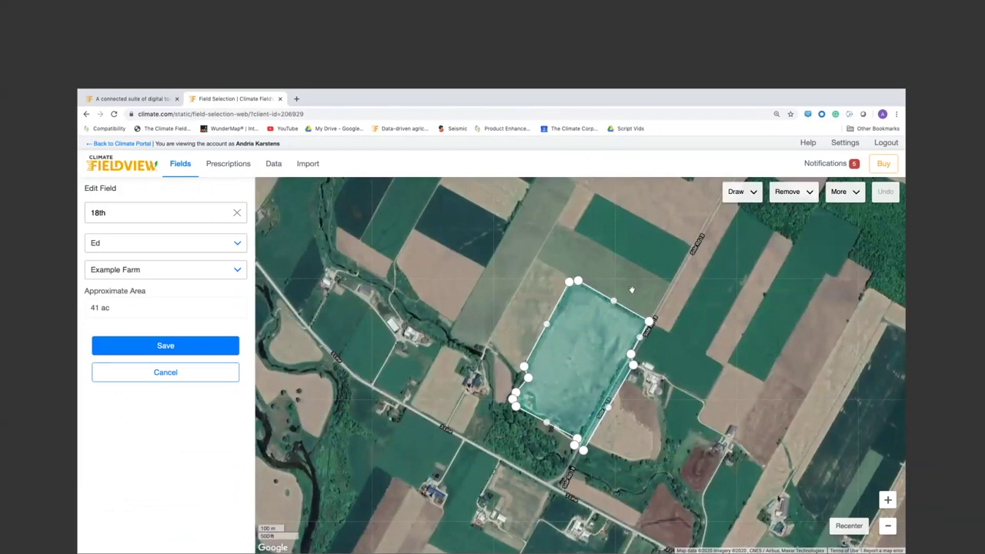
left_click_drag(567, 281, 536, 257)
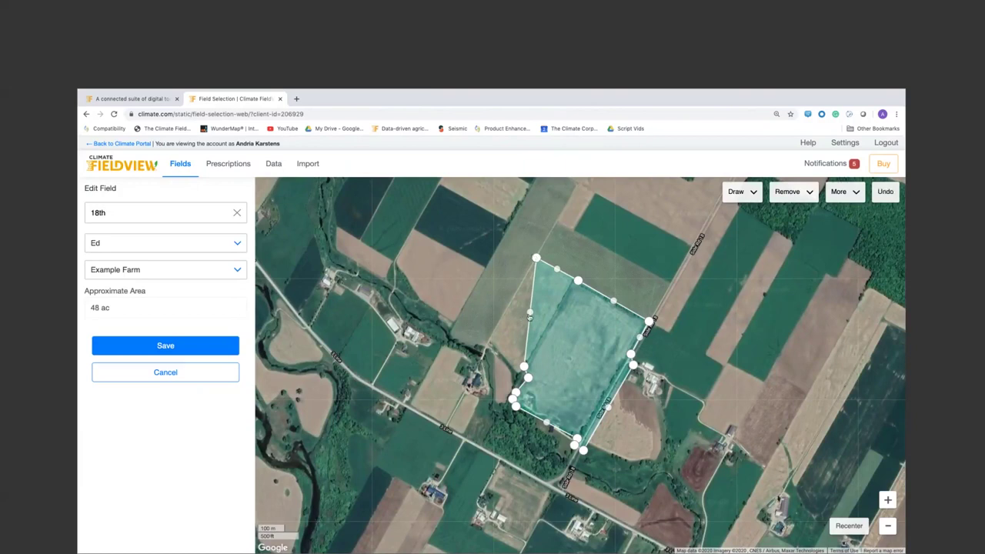
left_click_drag(529, 316, 491, 339)
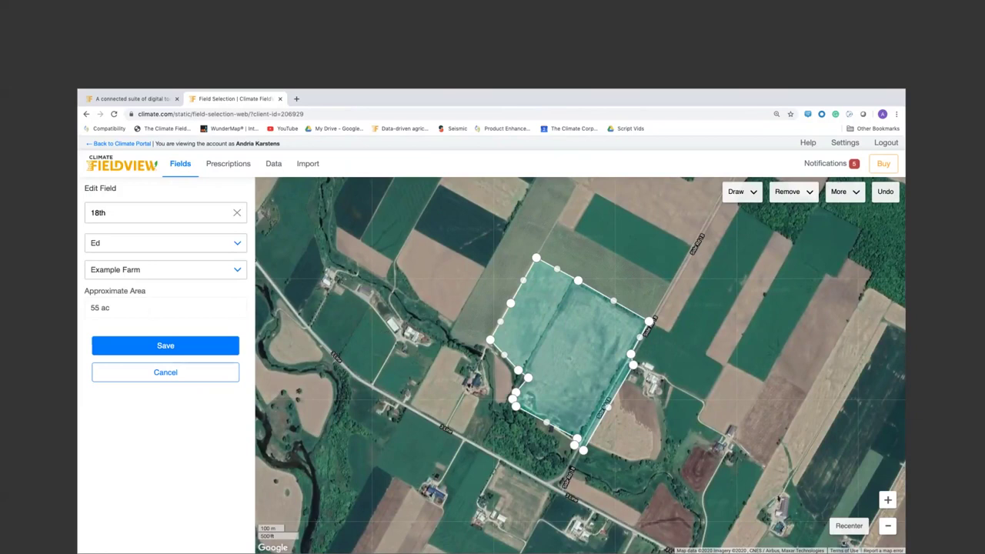
left_click(178, 348)
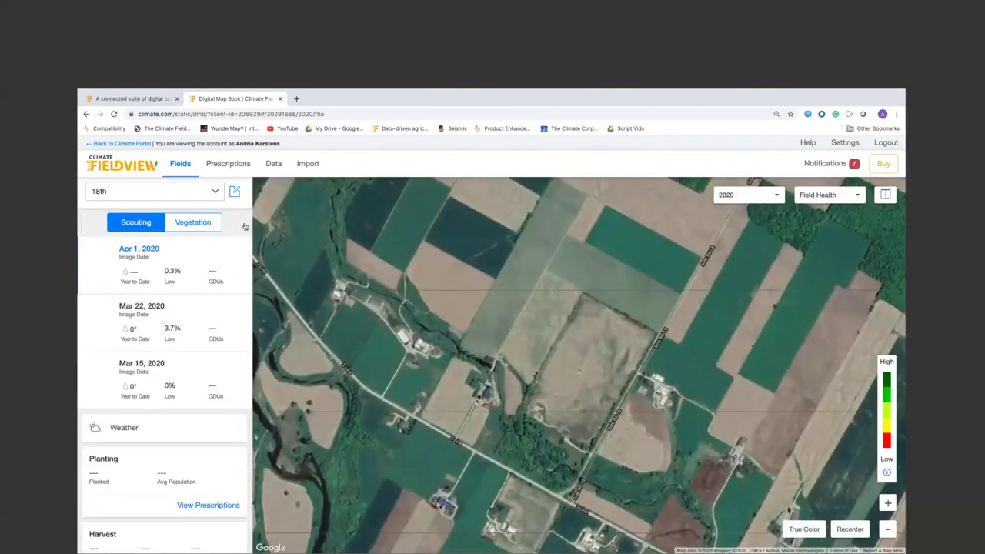
Step: Return to the full field list with its map of pins across Canada and the US
left_click(177, 167)
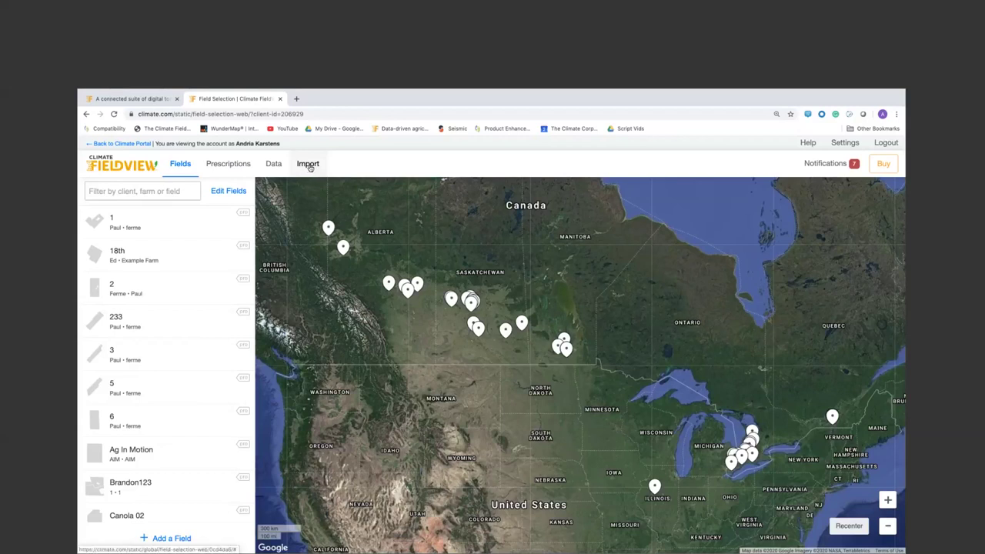
Step: Open the Data Inbox's Harvest tab and browse the 49 2017 wheat files for the 18th field
left_click(308, 165)
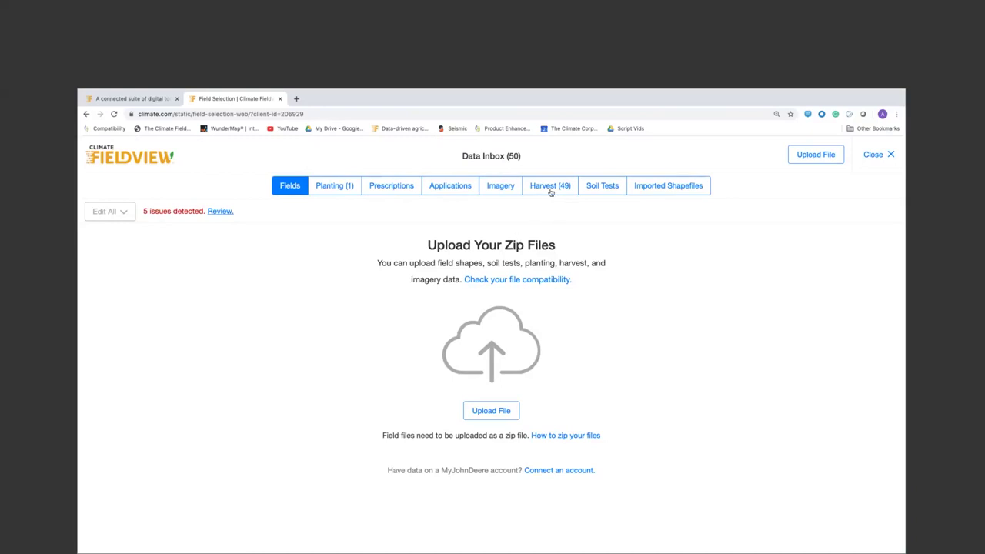
left_click(550, 187)
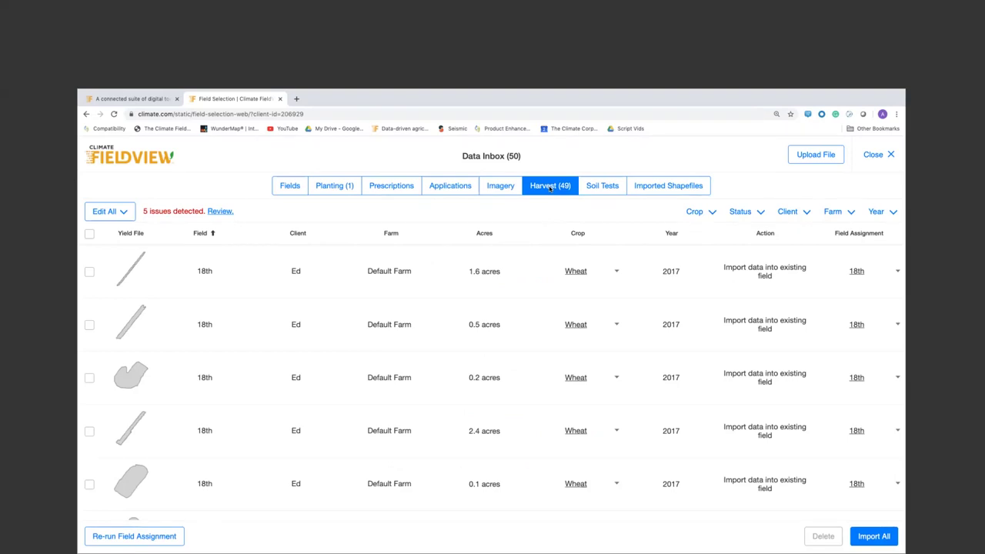
scroll(572, 310, "down", 10)
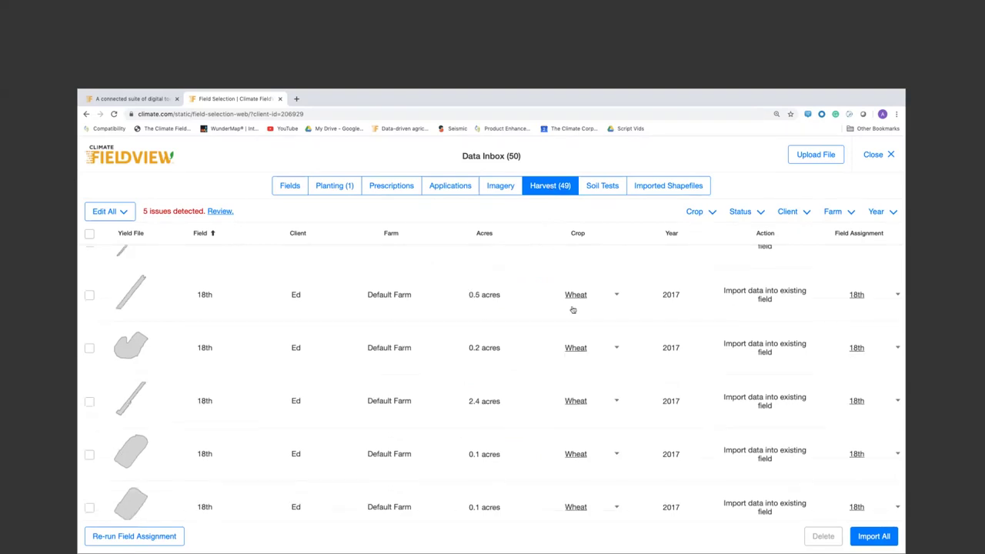
scroll(572, 309, "up", 10)
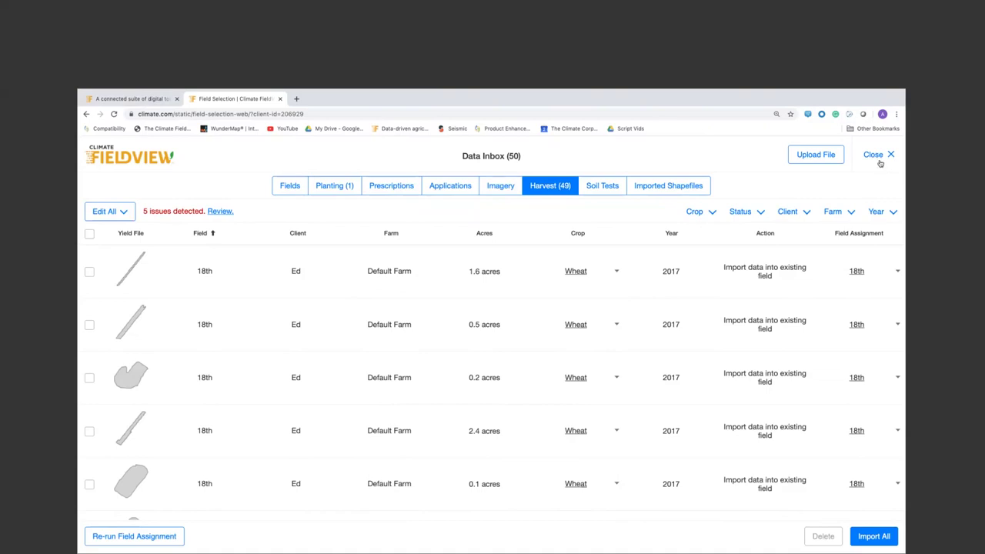
Step: Close the Data Inbox and reopen it on the zip file upload page
left_click(880, 160)
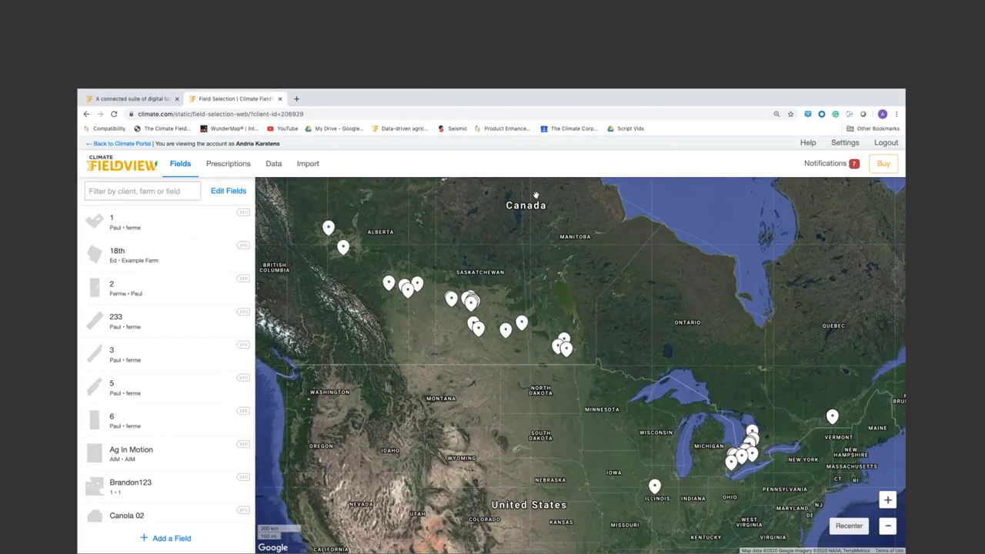
left_click(315, 165)
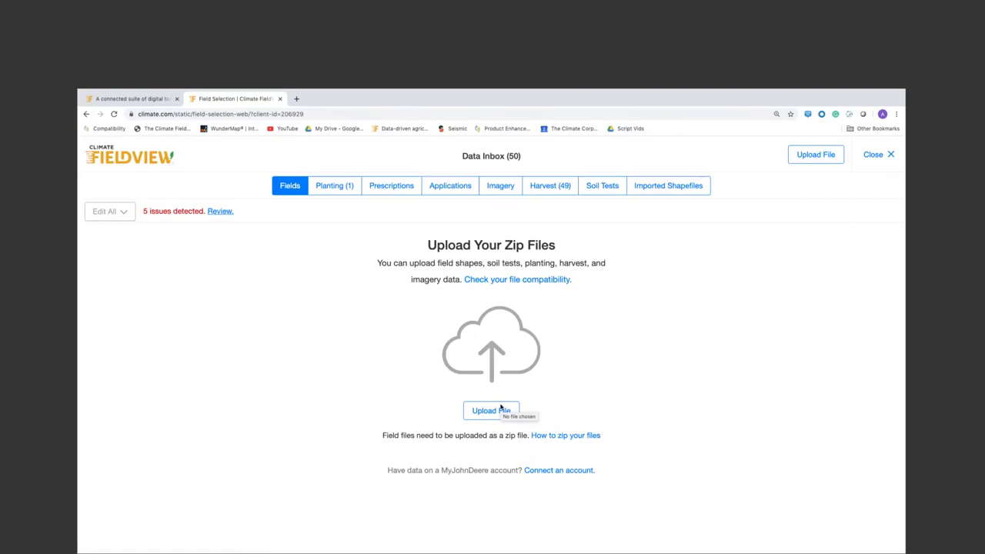
Step: Close the Data Inbox to return to the Fields page map
left_click(877, 156)
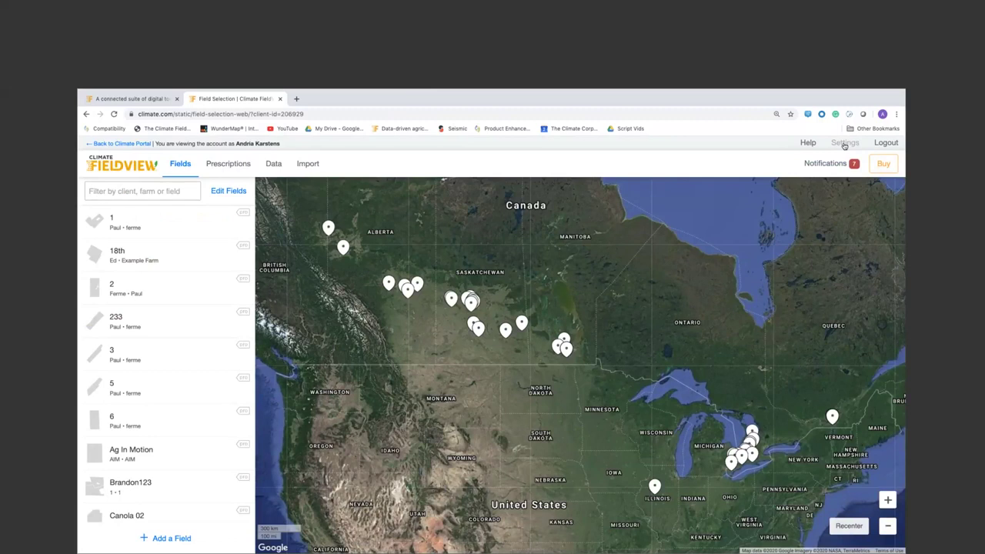
Step: Show the Sharing settings page with pending invitations and people shared with
left_click(844, 144)
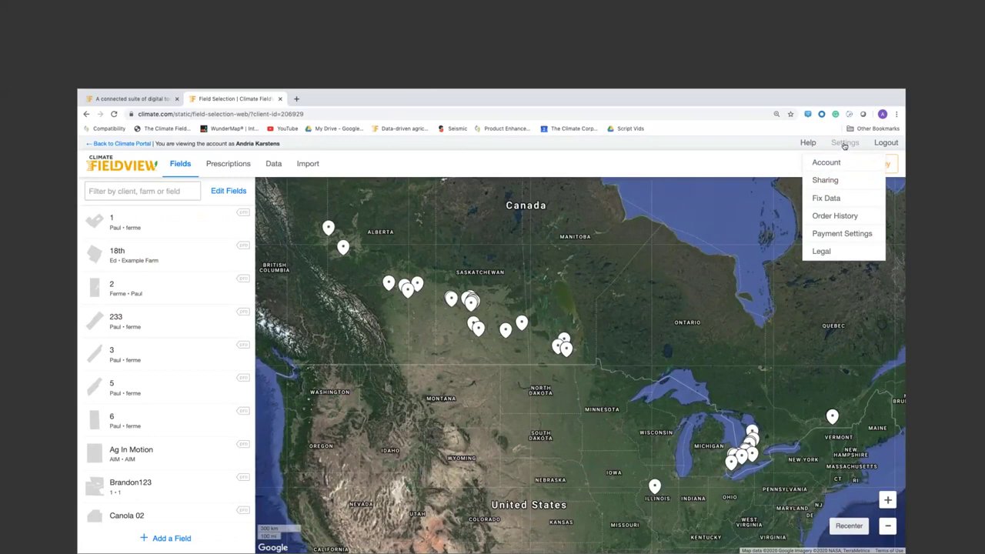
left_click(837, 183)
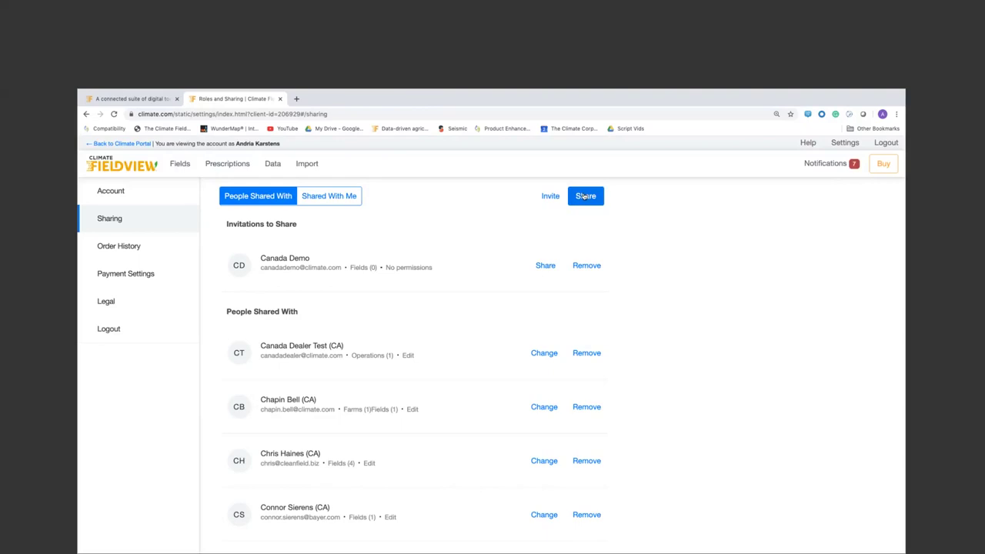
Step: Start a new share, add the recipient's e-mail address, and bring up the field chooser
left_click(584, 197)
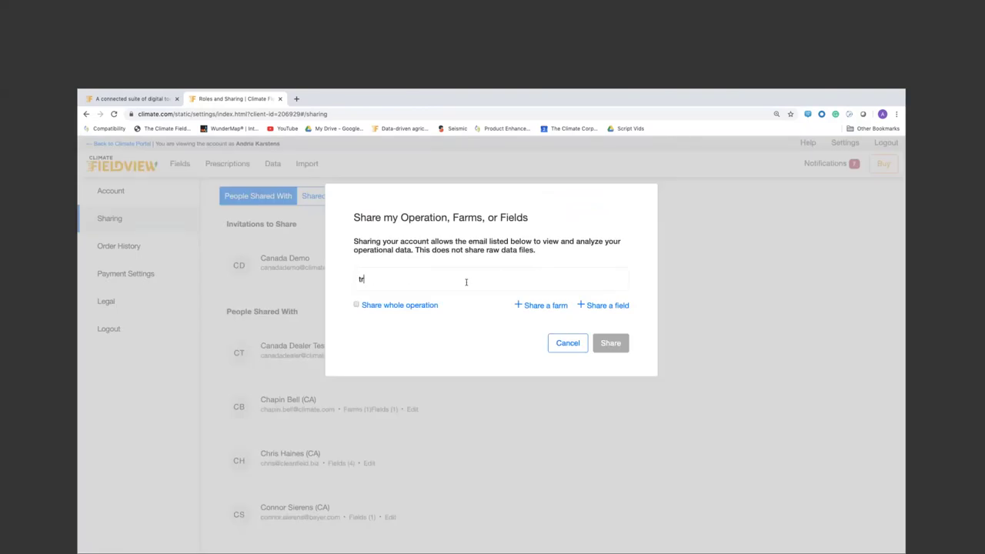
left_click(621, 308)
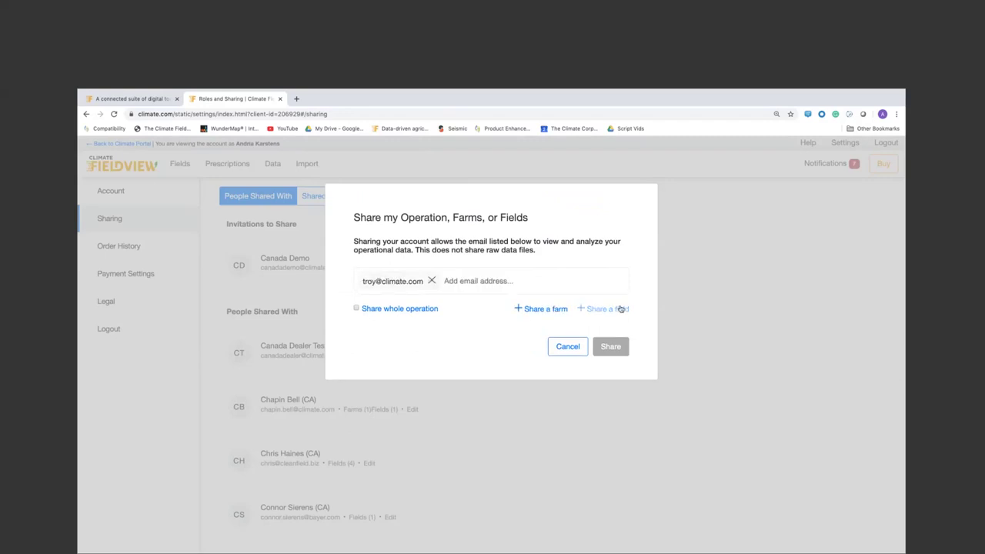
left_click(621, 309)
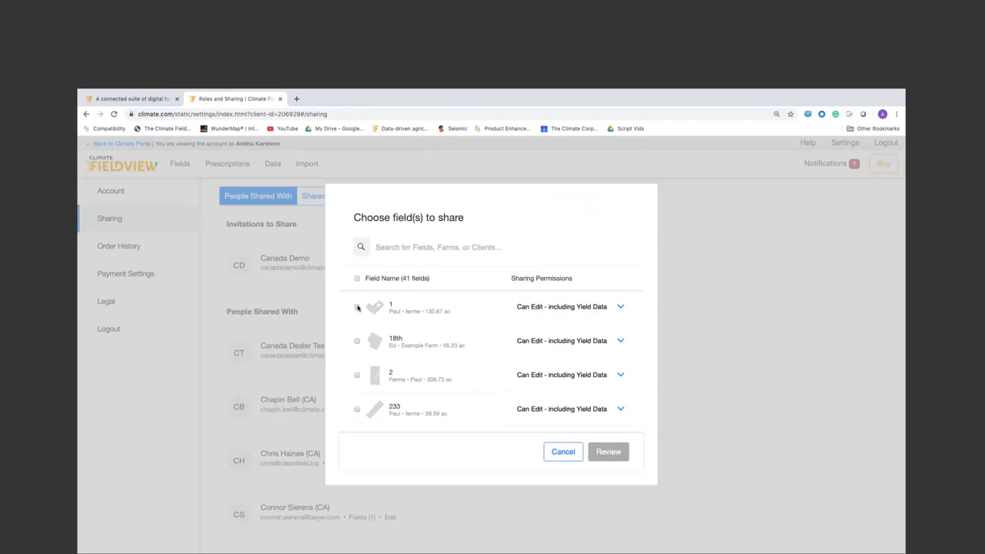
Step: Share fields 1 and 18th with the recipient and acknowledge the Sharing Management notice
left_click(357, 307)
left_click(357, 341)
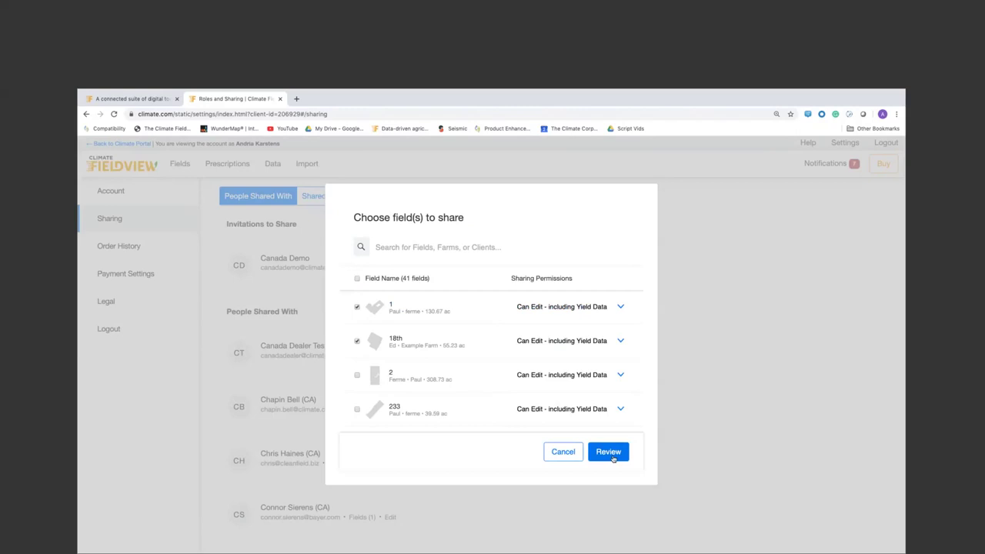
left_click(608, 453)
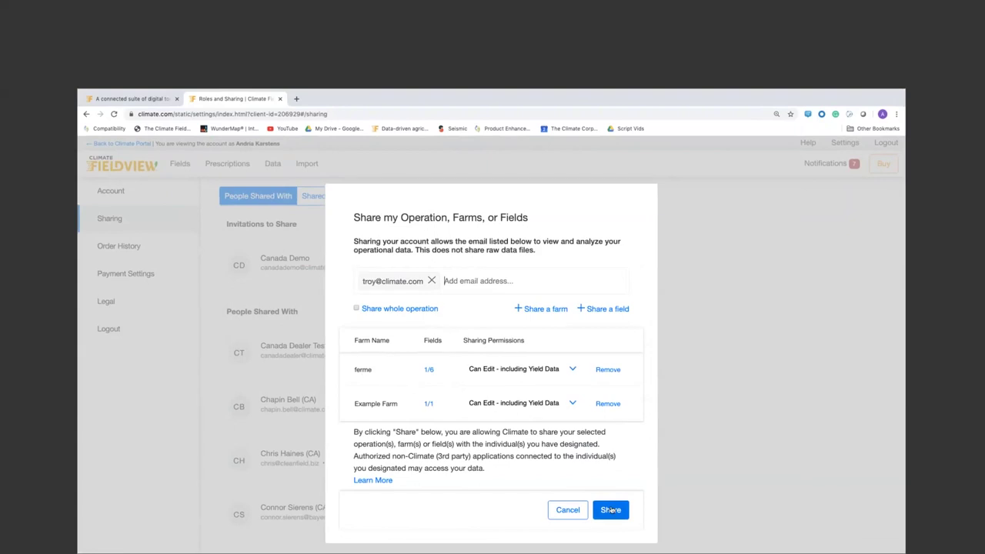
left_click(610, 510)
left_click(582, 290)
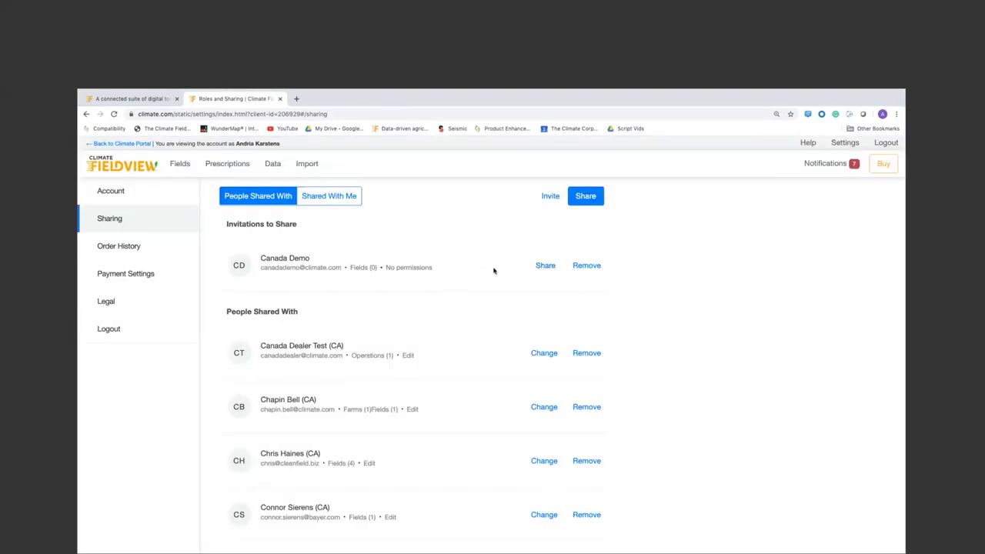
Step: Look through Account Information and Payment settings, then show the English/French EULA on the Legal page
left_click(136, 191)
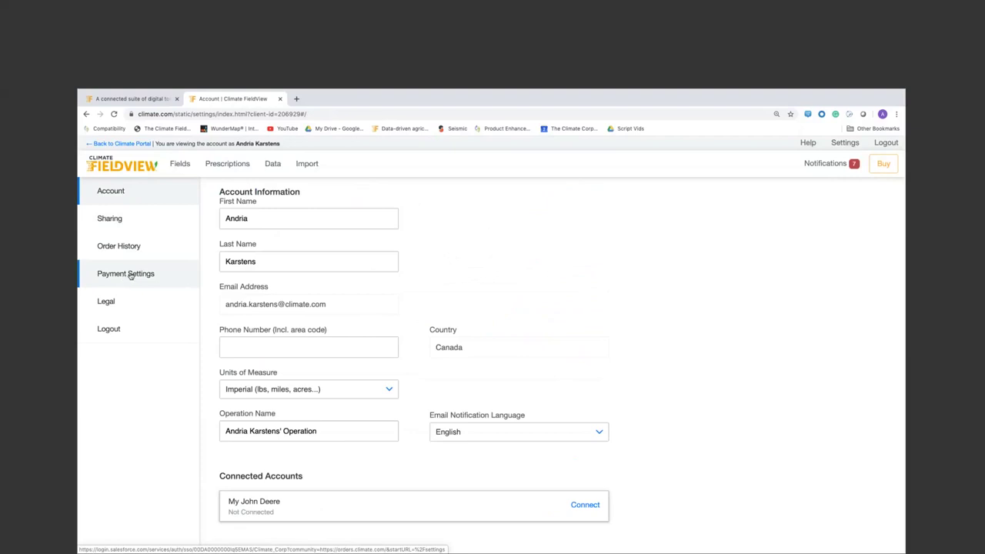
left_click(131, 277)
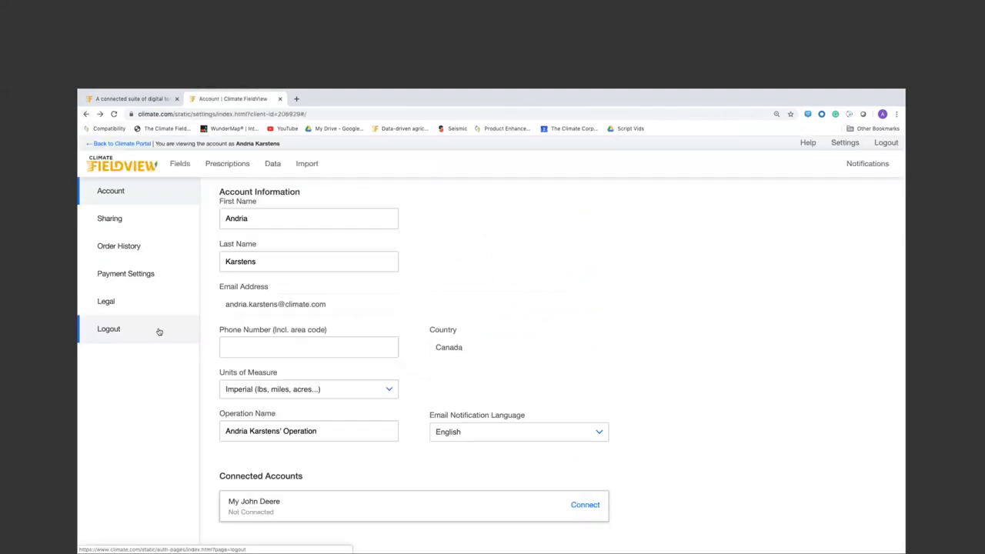
left_click(148, 304)
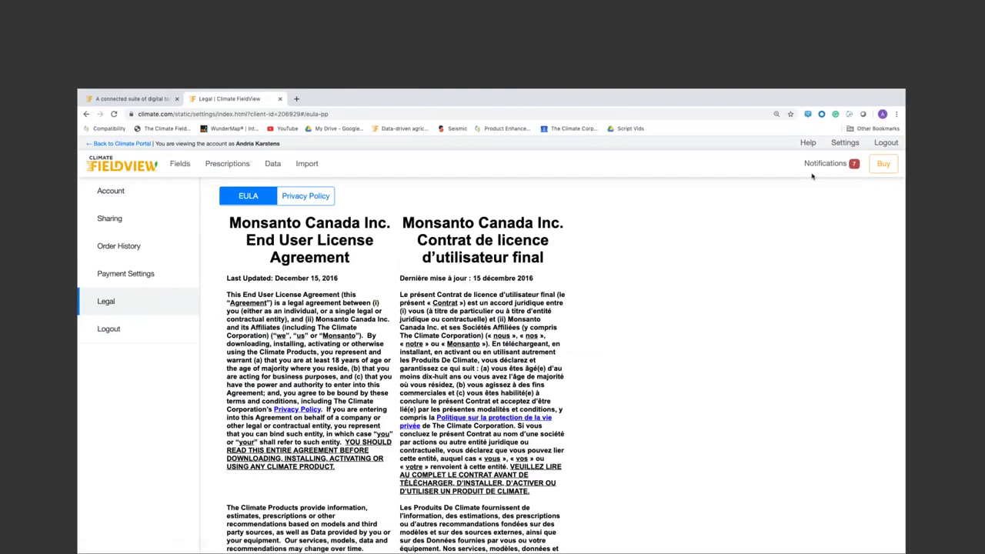
Step: Leave the Legal page for Field Selection using the FieldView logo
left_click(110, 163)
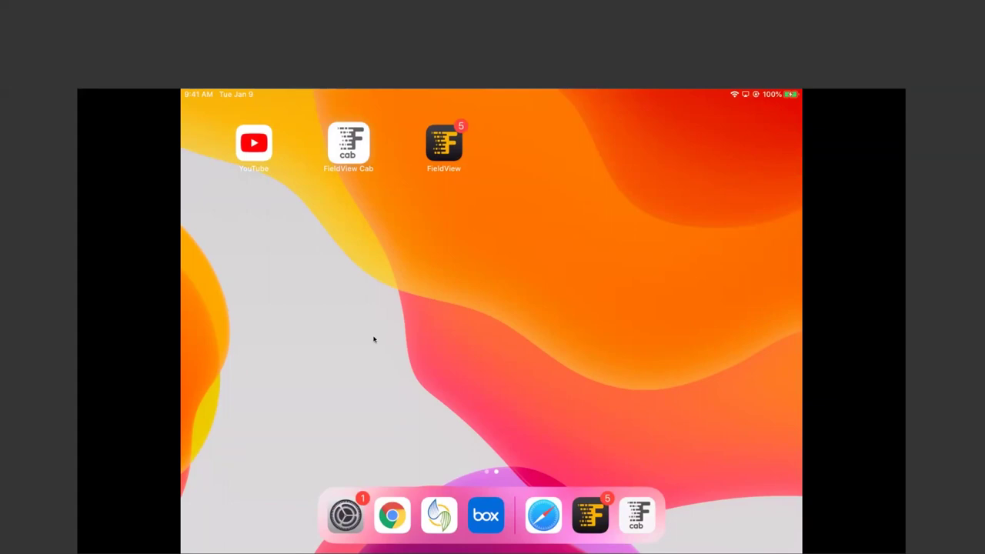
left_click_drag(493, 91, 485, 279)
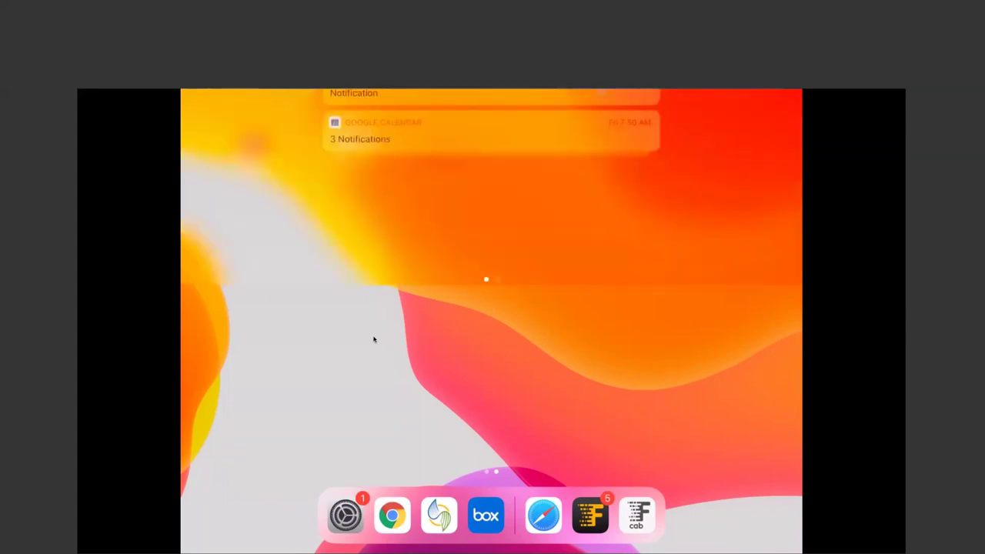
scroll(374, 340, "down", 5)
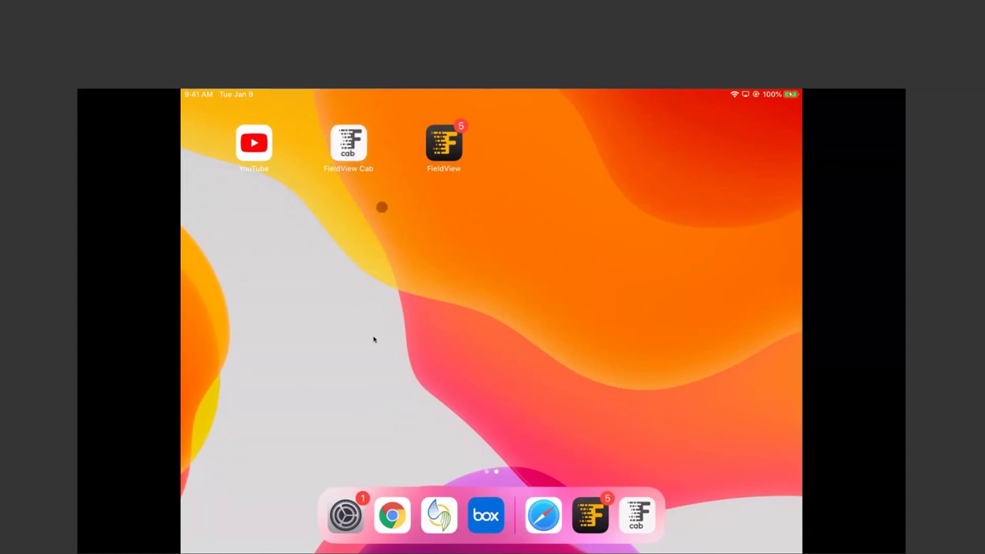
Step: Launch the FieldView iPad app and return from Analysis to its main menu
left_click(348, 143)
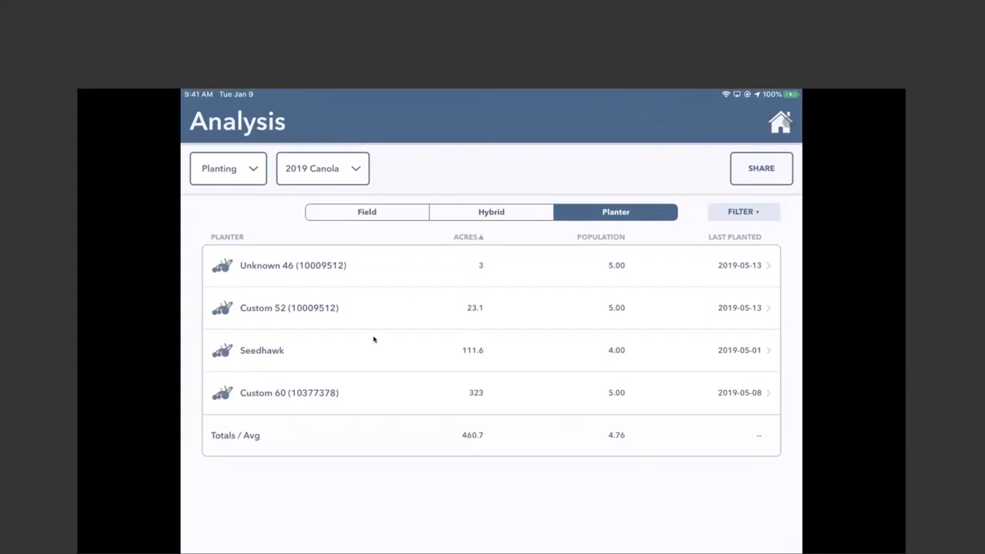
left_click(781, 122)
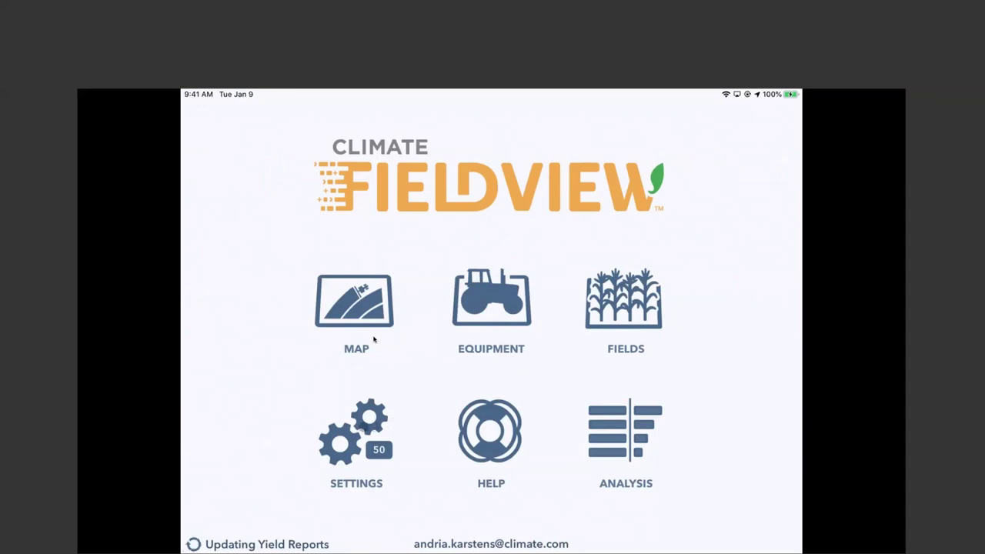
Step: Open FieldView's General settings page from the main menu
left_click(354, 435)
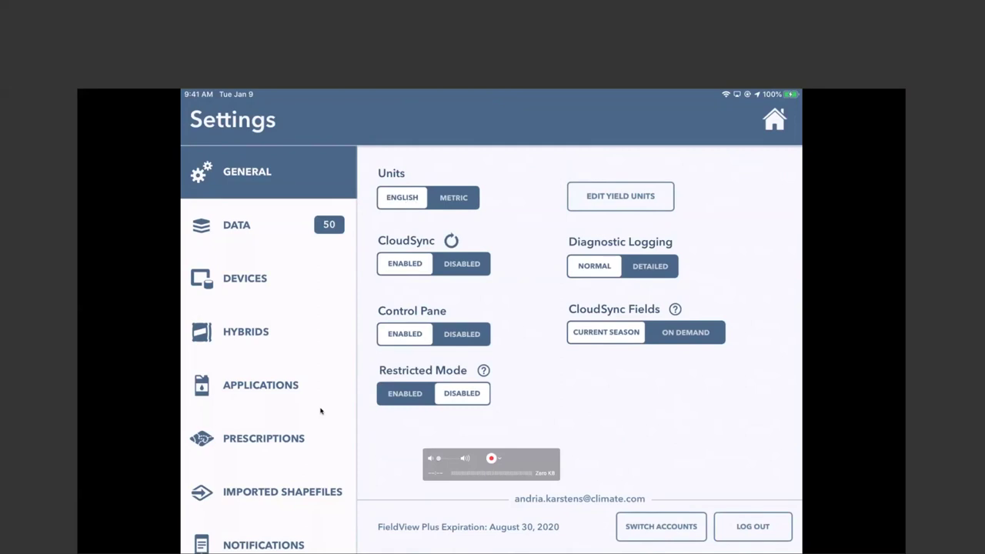
Step: Set the app's units to English
left_click(408, 197)
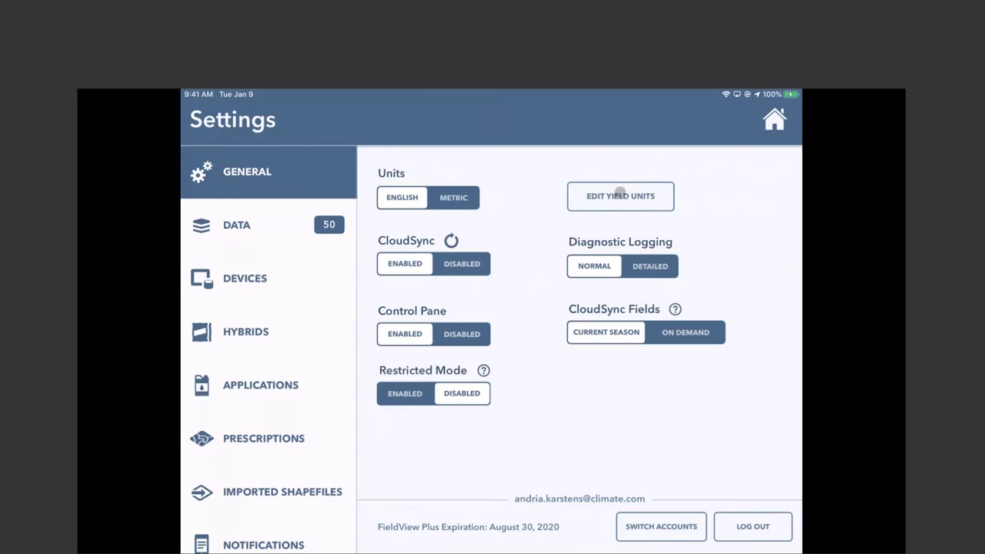
Step: In Edit Yield Units, pick Lentils, keep Pounds as its yield unit, and close the editor
left_click(616, 197)
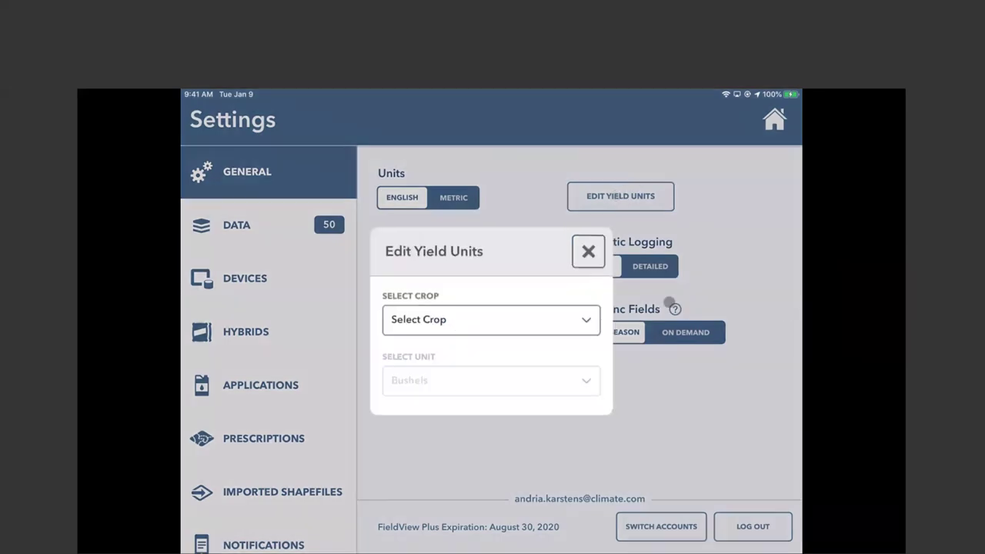
left_click(541, 326)
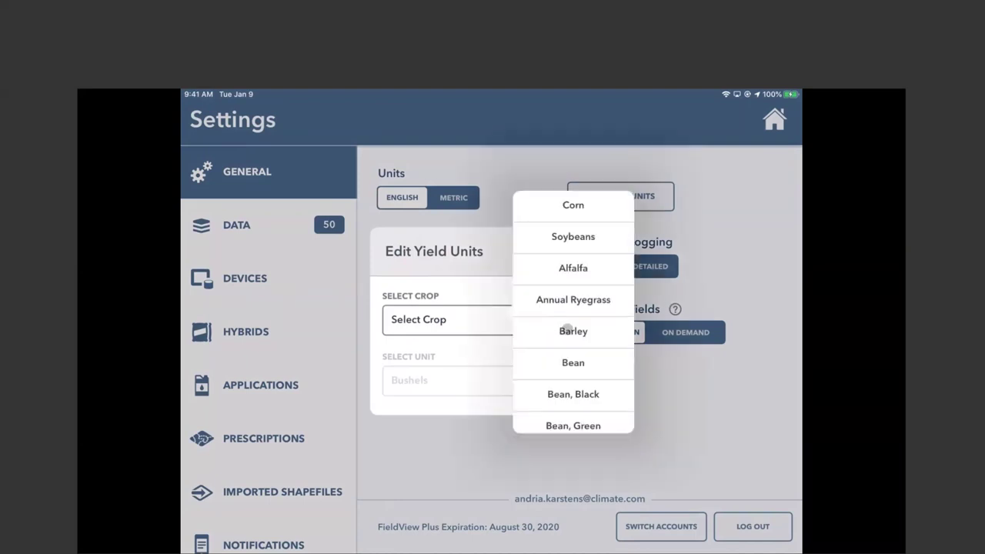
scroll(568, 330, "down", 2)
scroll(570, 329, "down", 2)
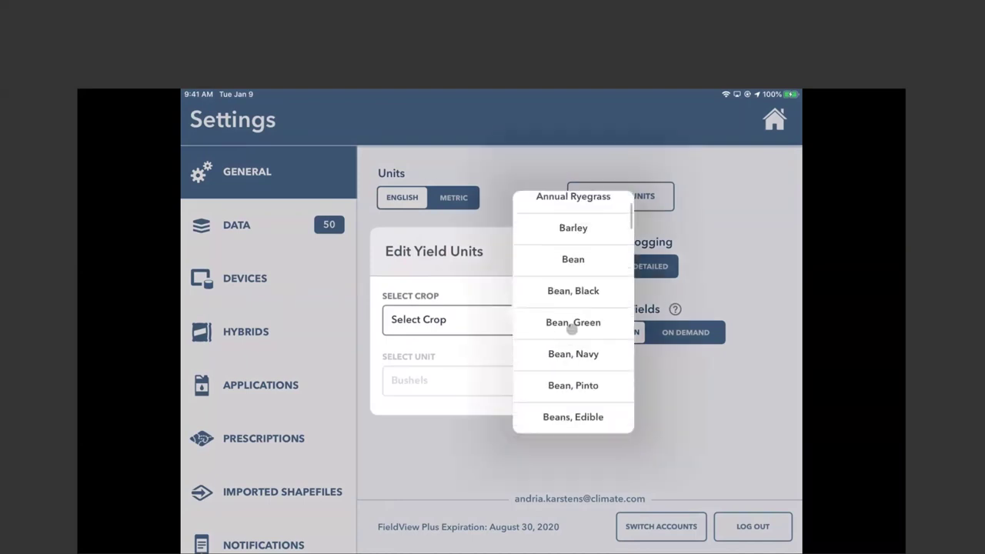
scroll(571, 329, "down", 3)
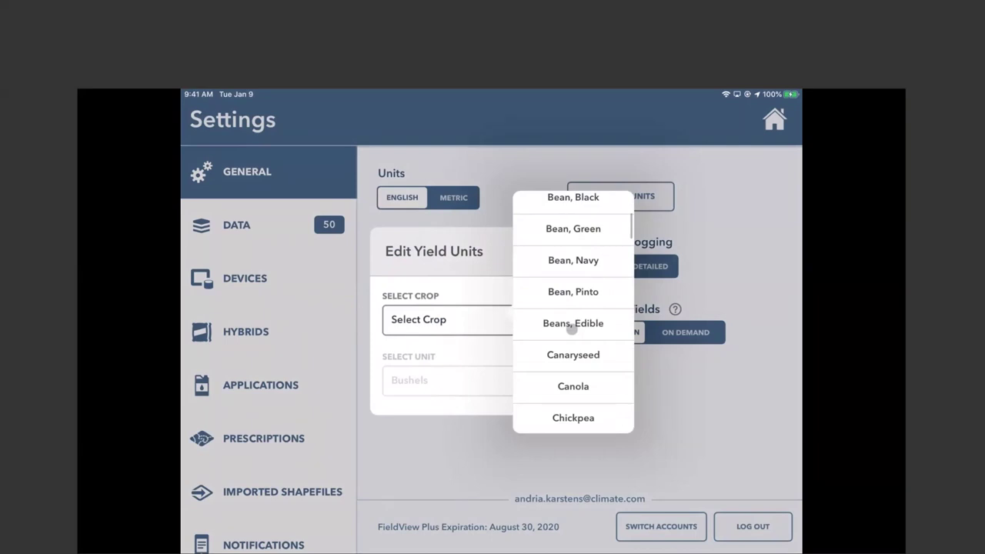
scroll(574, 327, "down", 1)
scroll(583, 318, "down", 12)
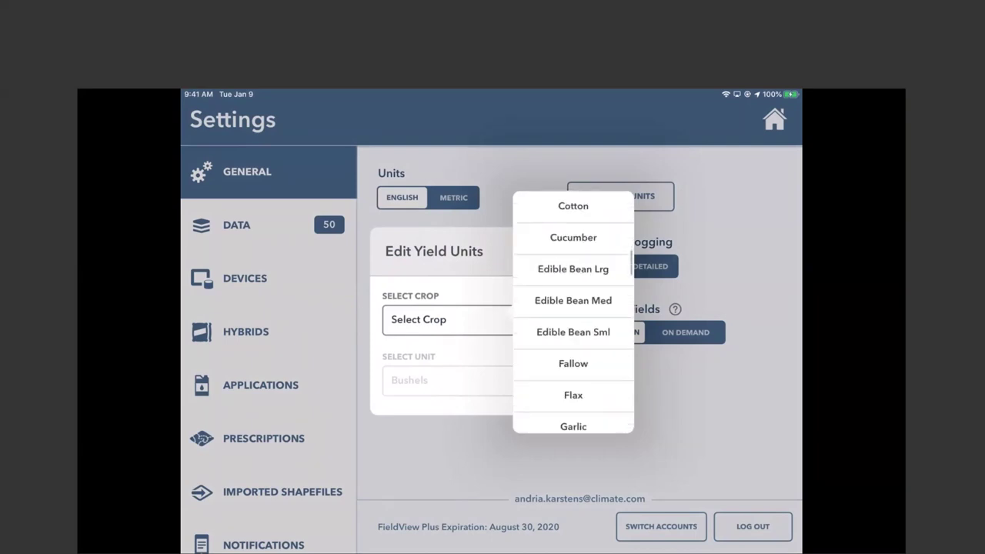
scroll(573, 316, "down", 3)
left_click(573, 352)
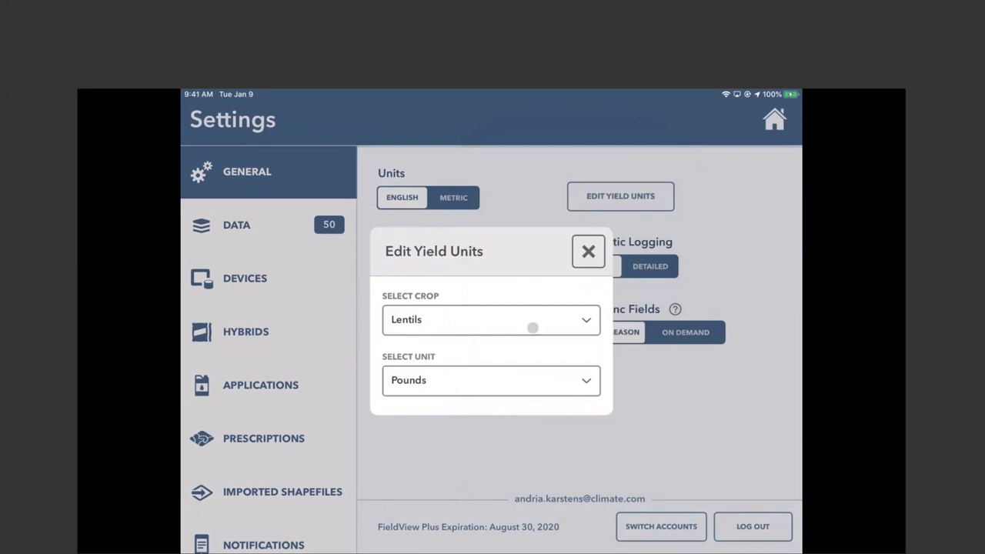
left_click(471, 381)
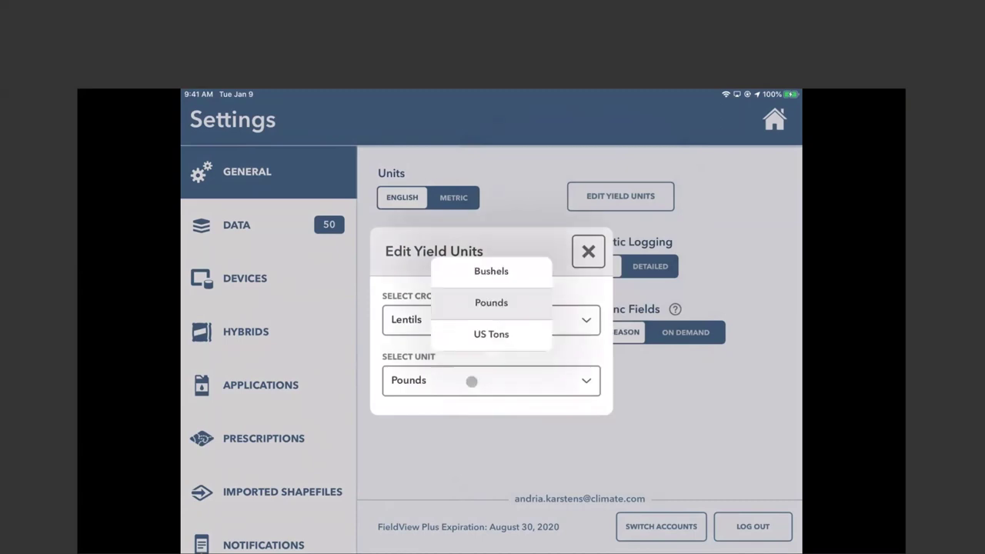
left_click(467, 308)
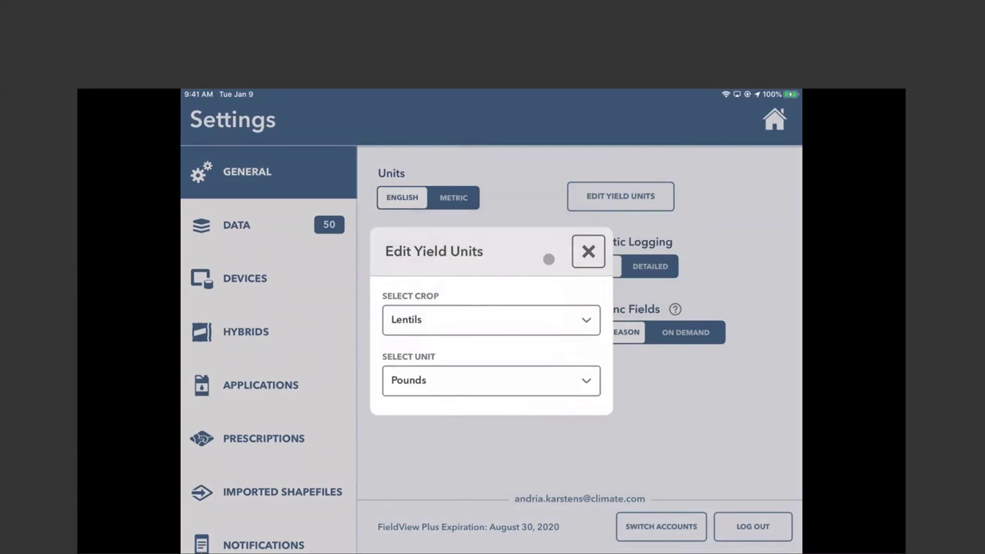
left_click(592, 252)
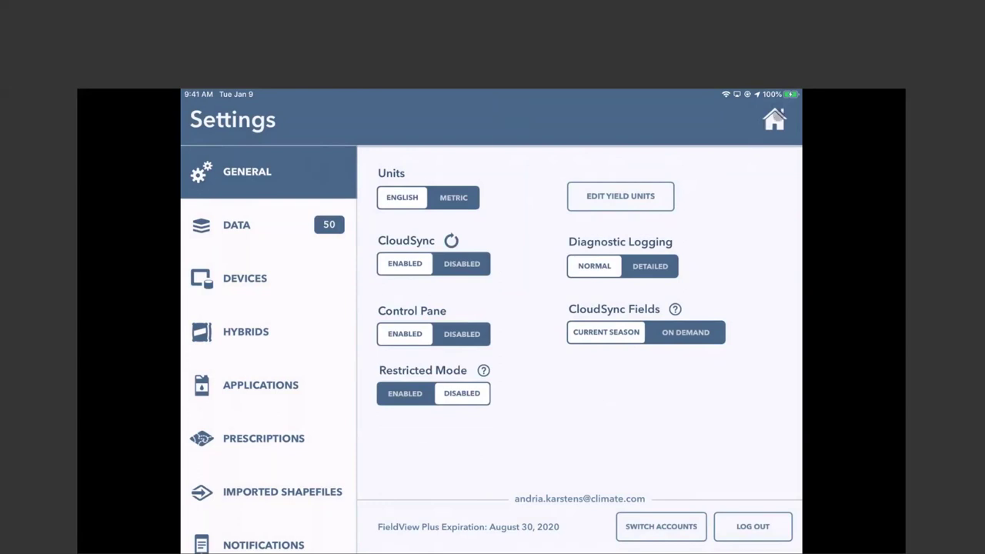
Step: Go to Help from the home screen and choose the product needing support on Contact Support
left_click(774, 119)
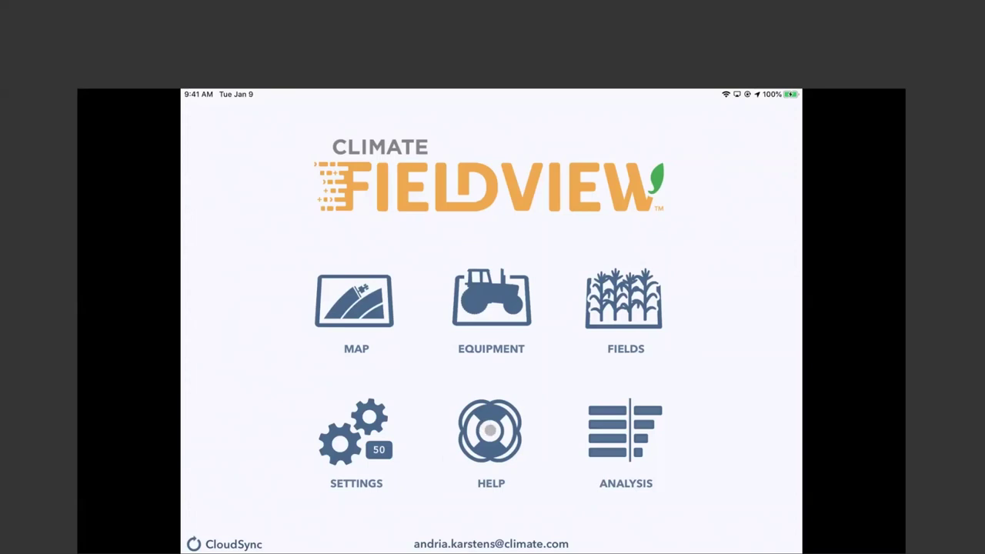
left_click(490, 430)
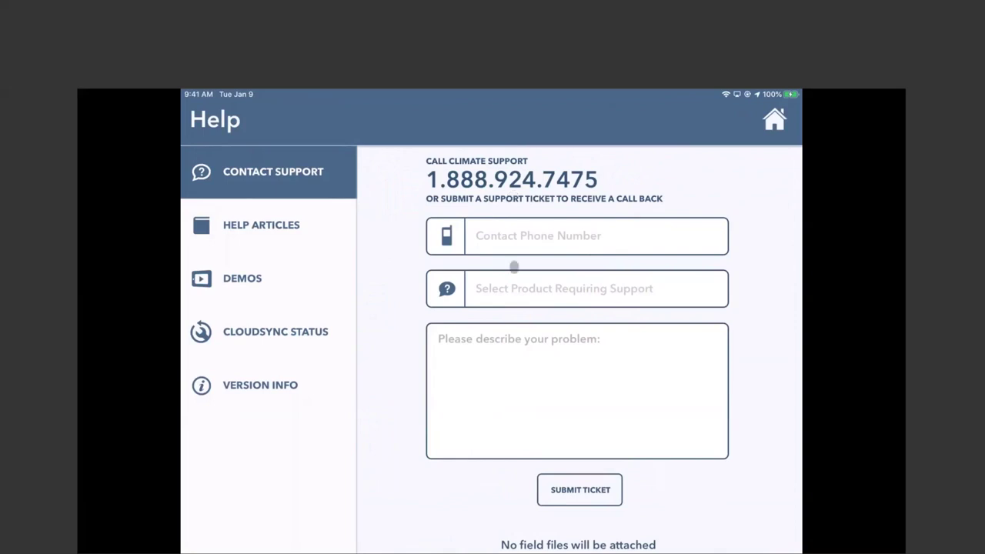
left_click(514, 291)
Step: Read the 9.0.0 and 8.3.9 release notes, then browse Knowledge Center help articles
left_click(254, 384)
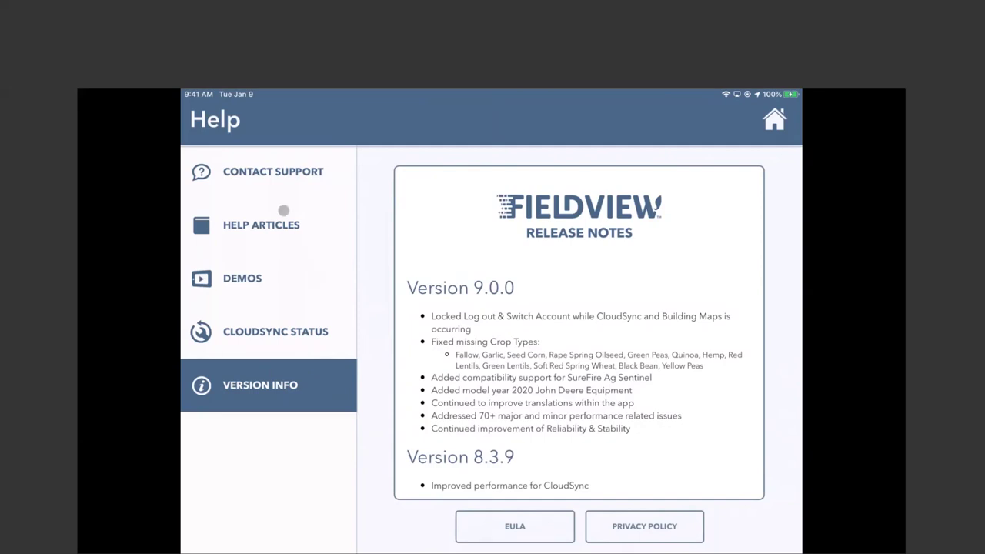
left_click(284, 225)
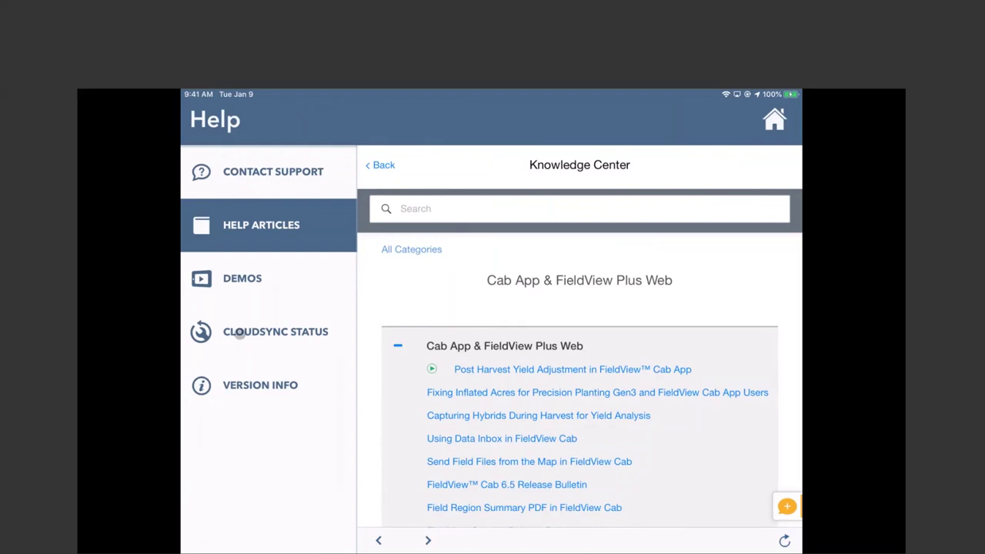
Step: Check CloudSync Status, revisit the Contact Support form, then return to the FieldView home screen
left_click(240, 332)
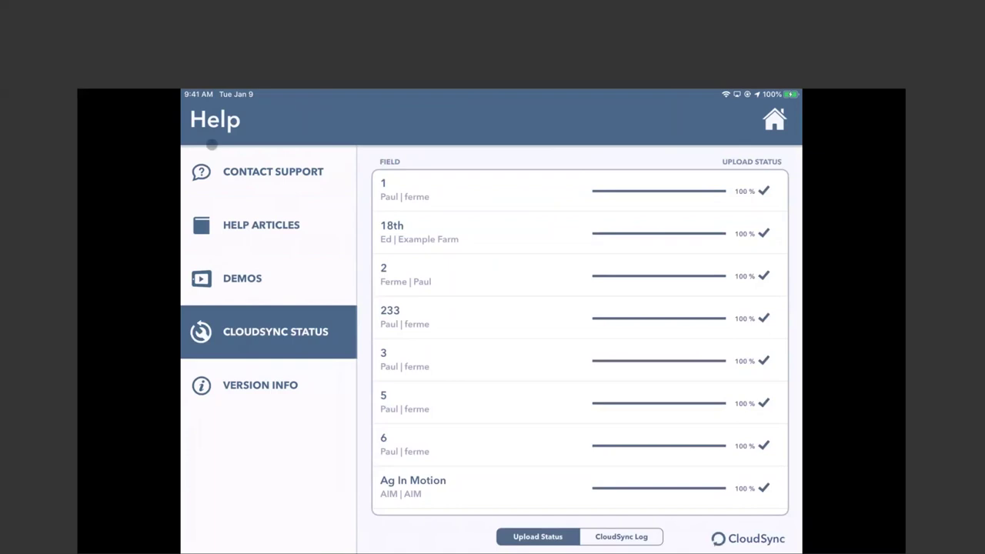
left_click(275, 166)
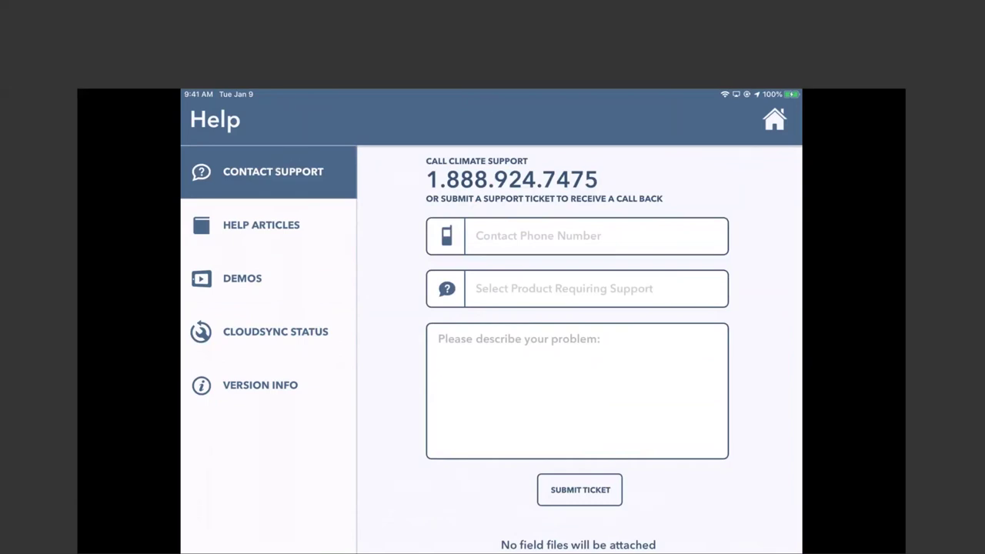
left_click(770, 120)
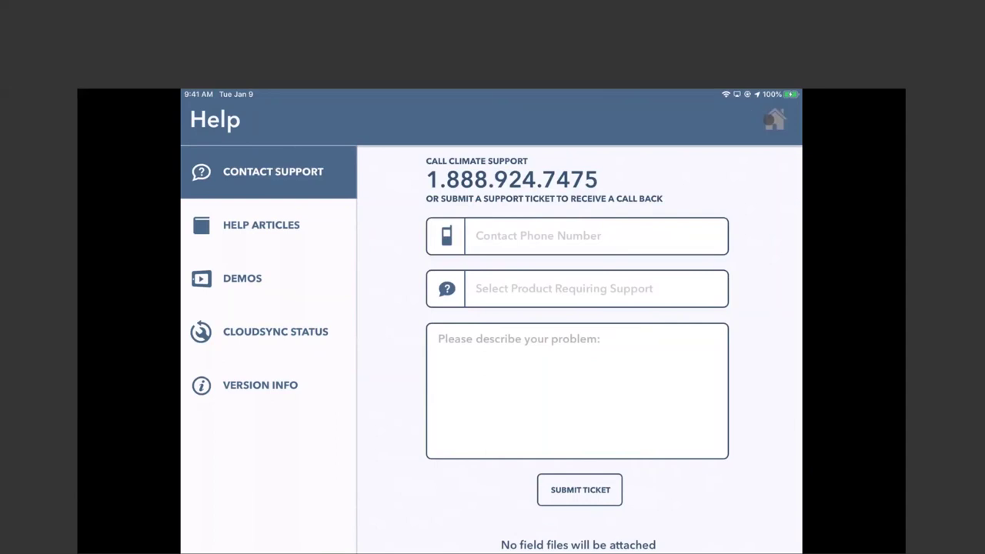